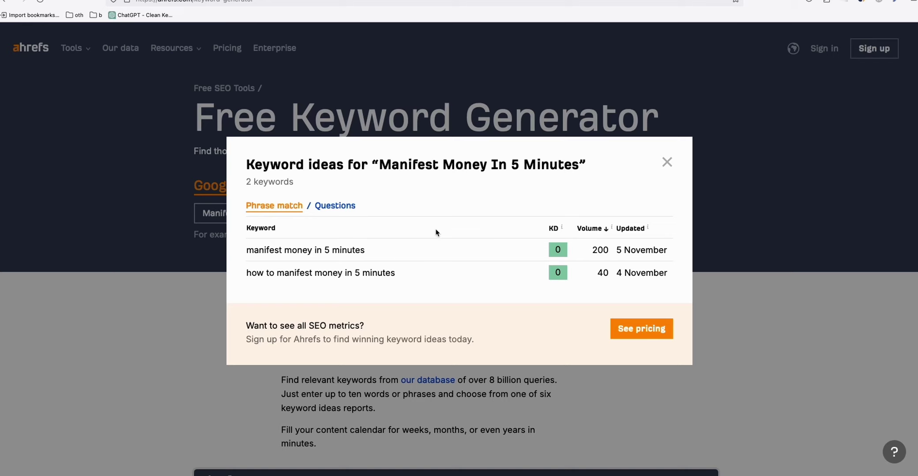
# Highlight the Manifest Money In 5 Minutes keyword, its volume of 200 and KD of 0 in Ahrefs.
pyautogui.tripleClick(296, 251)
pyautogui.click(328, 260)
pyautogui.doubleClick(595, 250)
pyautogui.click(585, 257)
pyautogui.doubleClick(566, 251)
pyautogui.click(516, 258)
# Switch to the Google results for Manifest Money In 5 Minutes and scroll down to the Medium articles.
pyautogui.hotkey('ctrl', 'Tab')
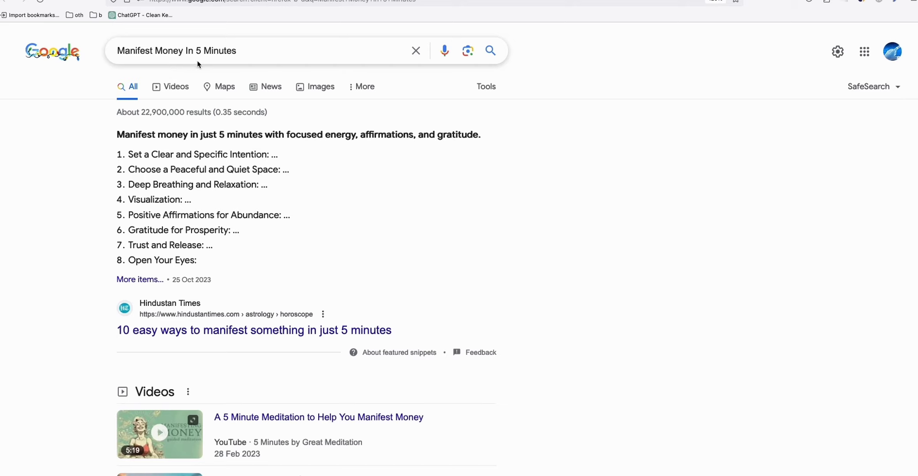
pyautogui.scroll(-1, 246, 162)
pyautogui.scroll(-6, 246, 162)
pyautogui.scroll(7, 231, 181)
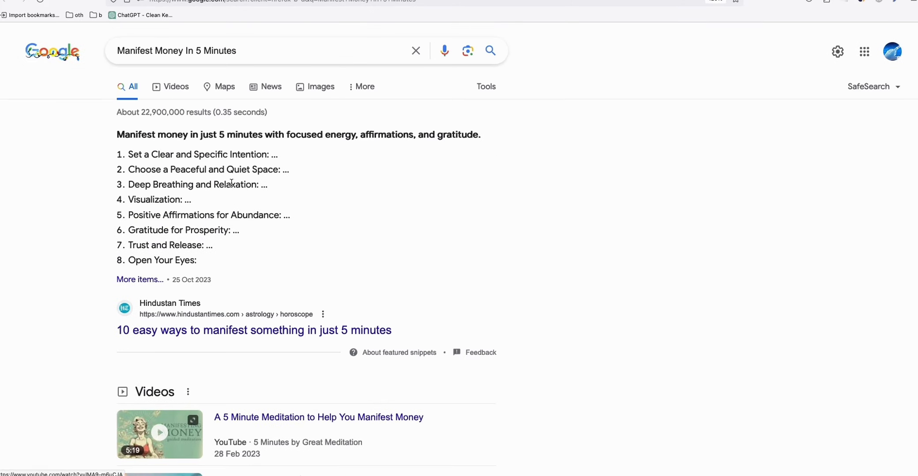
pyautogui.scroll(-7, 230, 182)
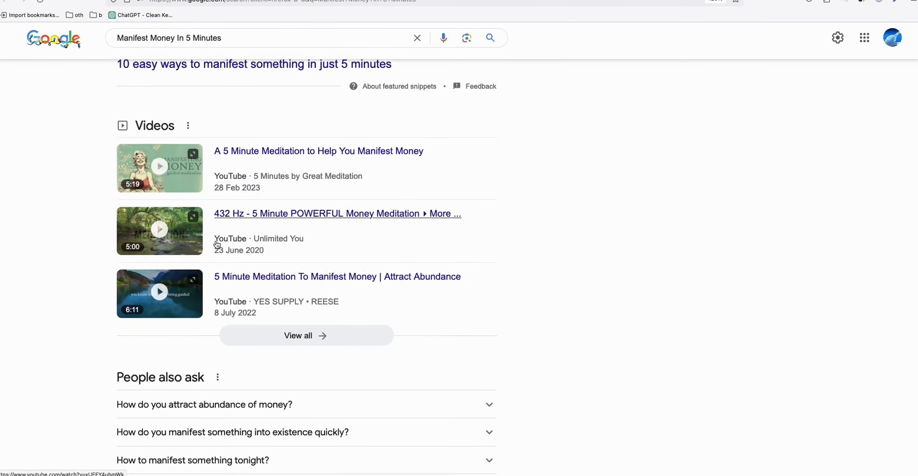
pyautogui.scroll(-4, 216, 247)
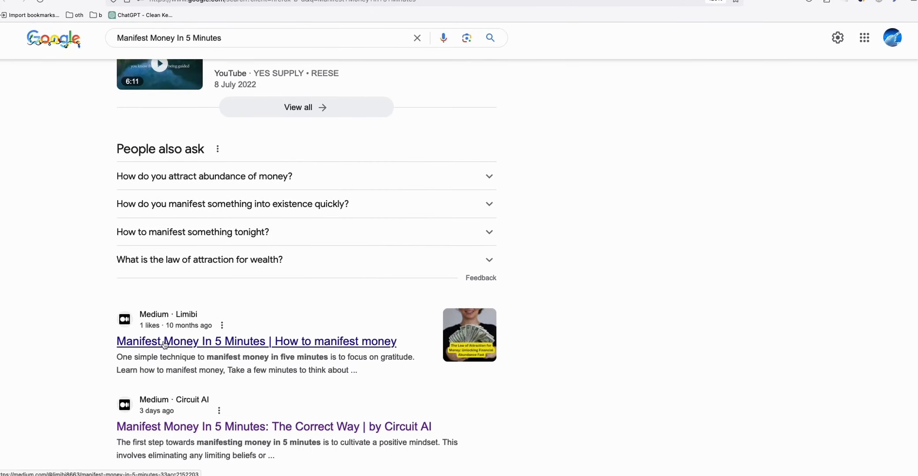
pyautogui.scroll(-1, 164, 324)
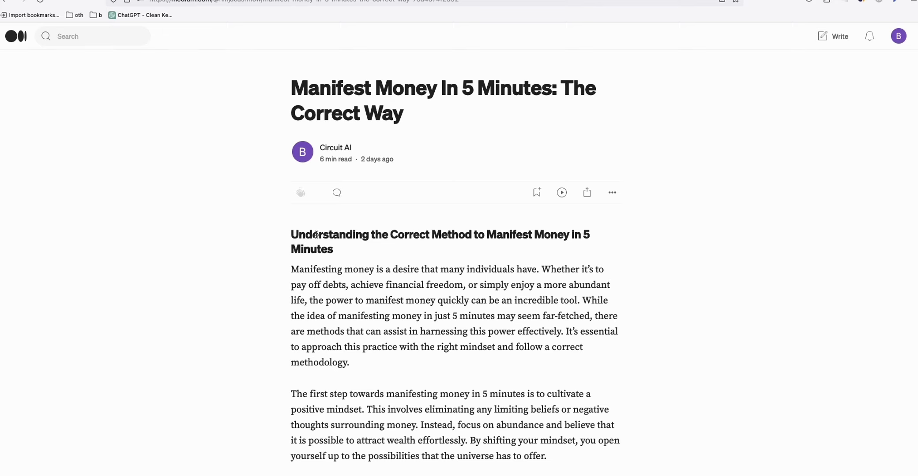
# Scroll to the article's Read more line and open the 'Manifest Money In 5 Minutes' link in a new tab.
pyautogui.scroll(-5, 308, 240)
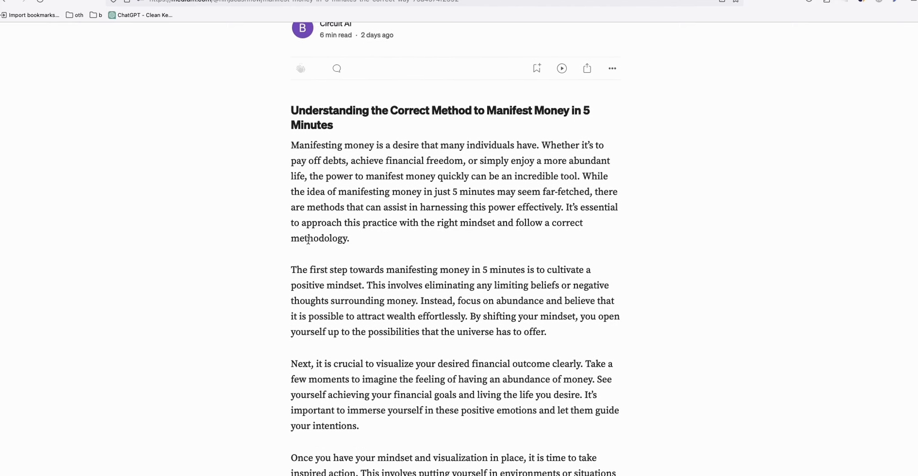
pyautogui.scroll(-15, 309, 240)
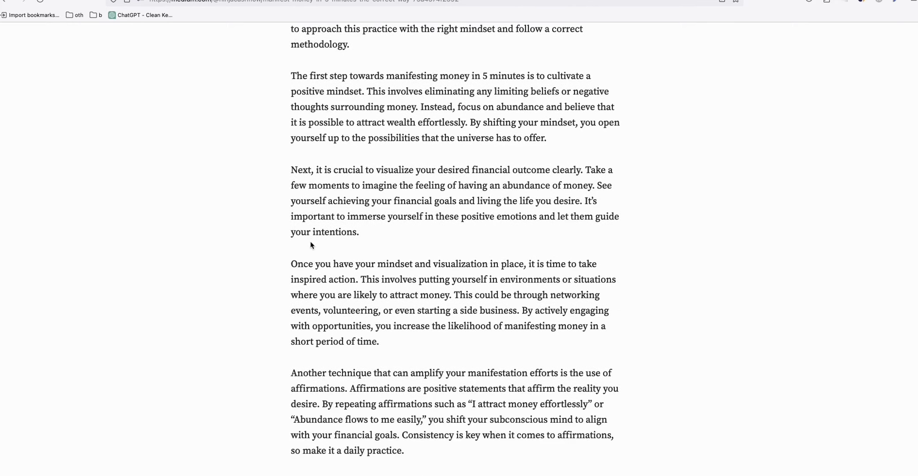
pyautogui.scroll(-1, 311, 242)
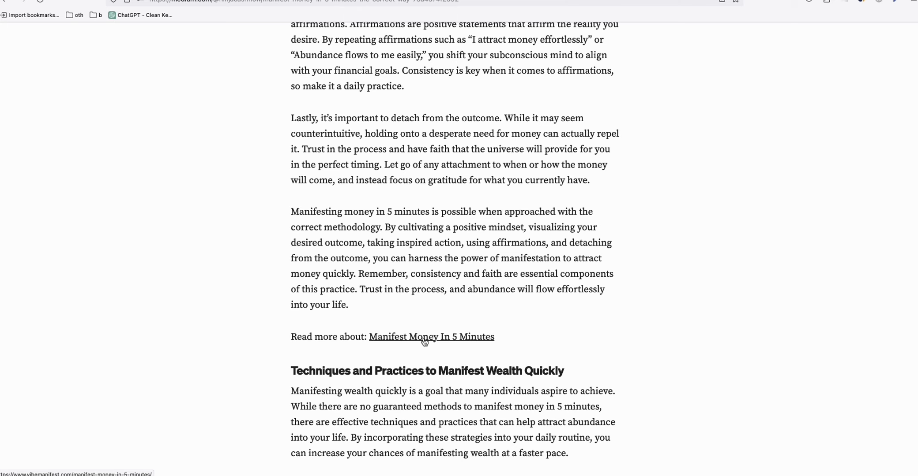
pyautogui.rightClick(472, 342)
pyautogui.click(483, 347)
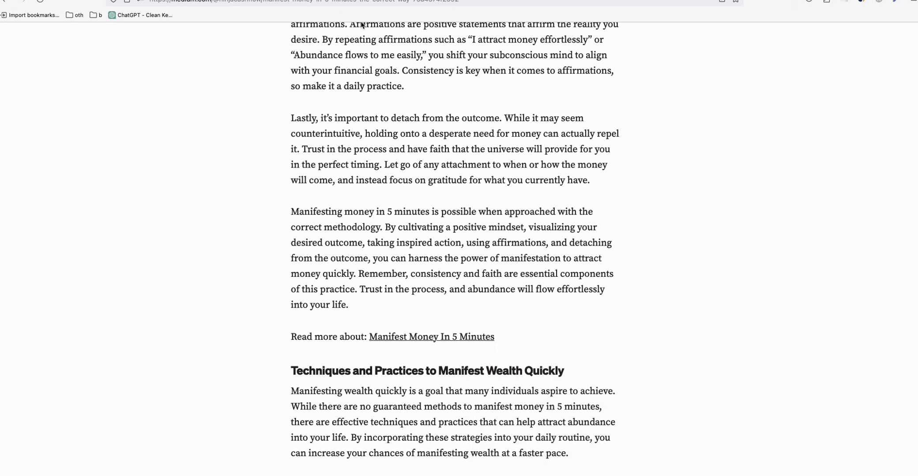
# Switch to the vibemanifest.com tab and scroll through the Manifest Money In 5 Minutes post.
pyautogui.click(340, 4)
pyautogui.scroll(-10, 486, 190)
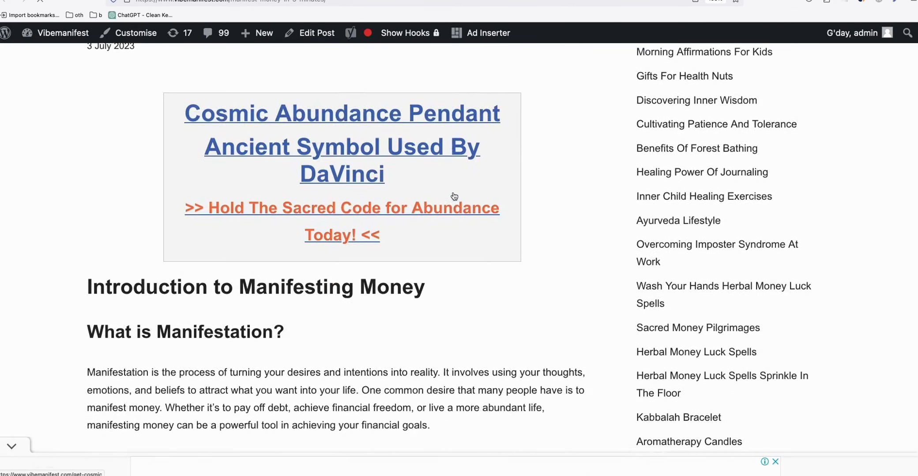
pyautogui.scroll(10, 233, 256)
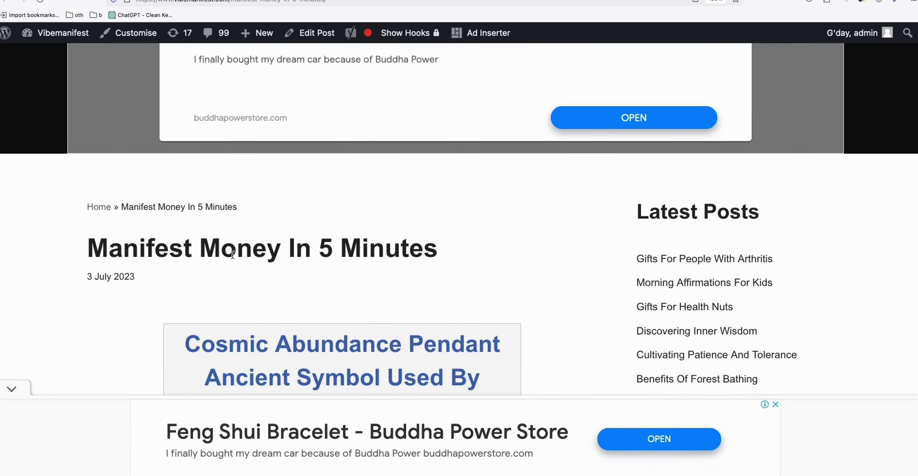
pyautogui.scroll(-15, 300, 256)
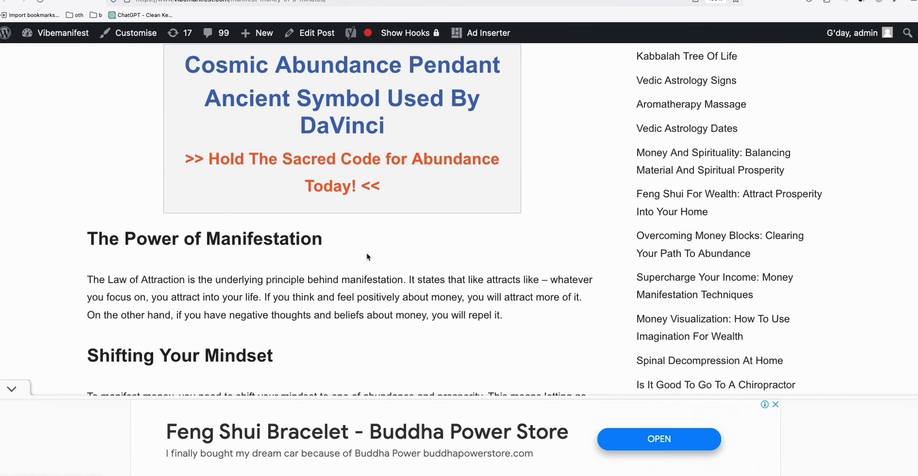
pyautogui.scroll(-3, 367, 257)
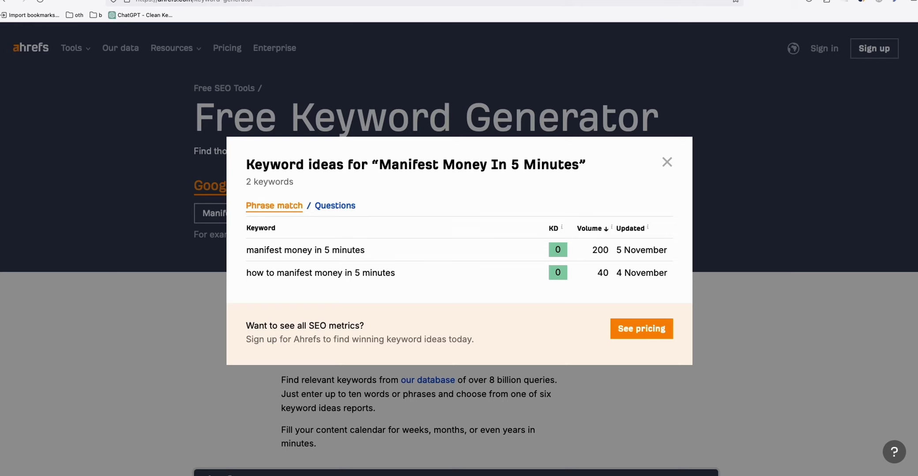
# In Article AI Generator, open Generated Articles and scroll to the Morning Affirmations For Kids row.
pyautogui.hotkey('ctrl', 'Tab')
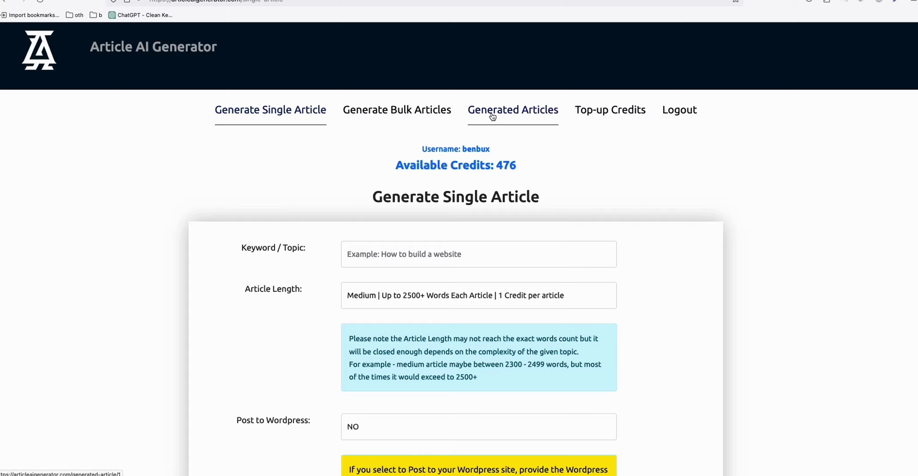
pyautogui.click(549, 116)
pyautogui.scroll(-3, 490, 251)
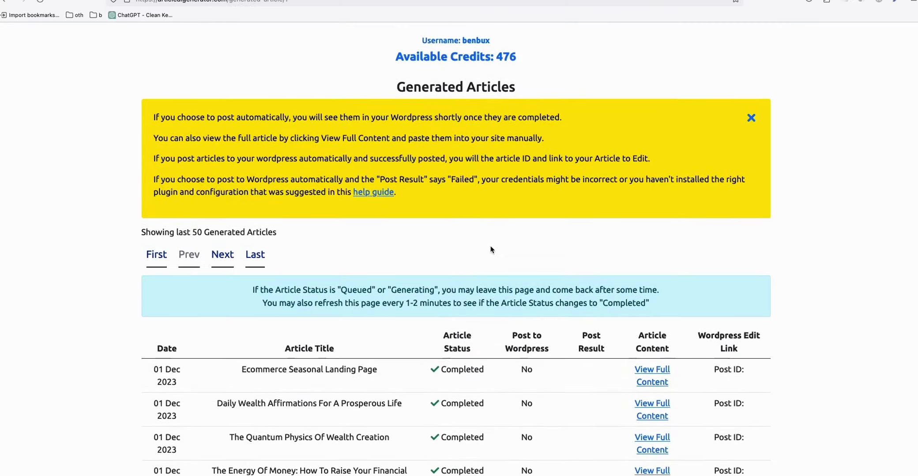
pyautogui.scroll(-10, 491, 252)
pyautogui.scroll(5, 373, 249)
pyautogui.scroll(4, 360, 243)
pyautogui.scroll(-12, 297, 247)
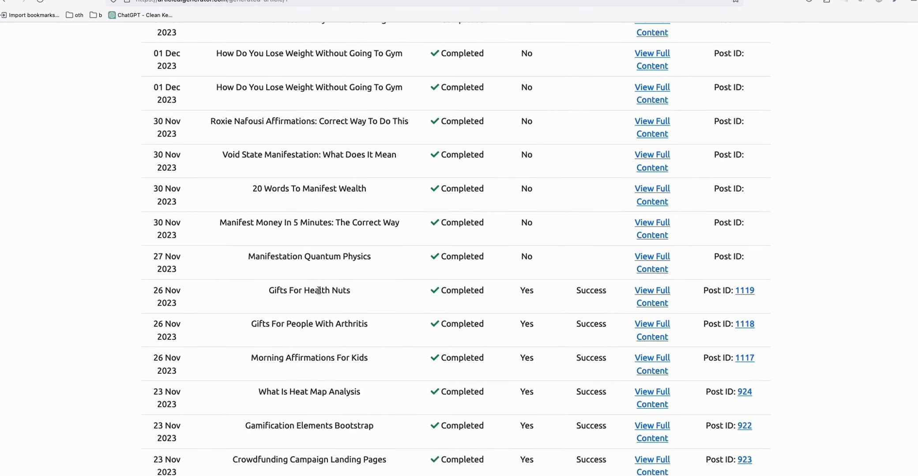
pyautogui.scroll(-2, 326, 291)
pyautogui.scroll(13, 330, 297)
pyautogui.scroll(-4, 352, 293)
pyautogui.scroll(-10, 357, 299)
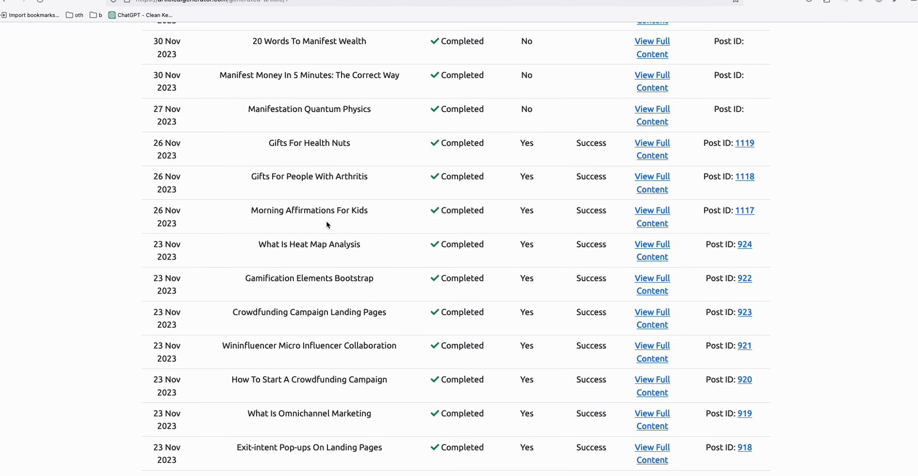
pyautogui.tripleClick(291, 211)
pyautogui.click(447, 211)
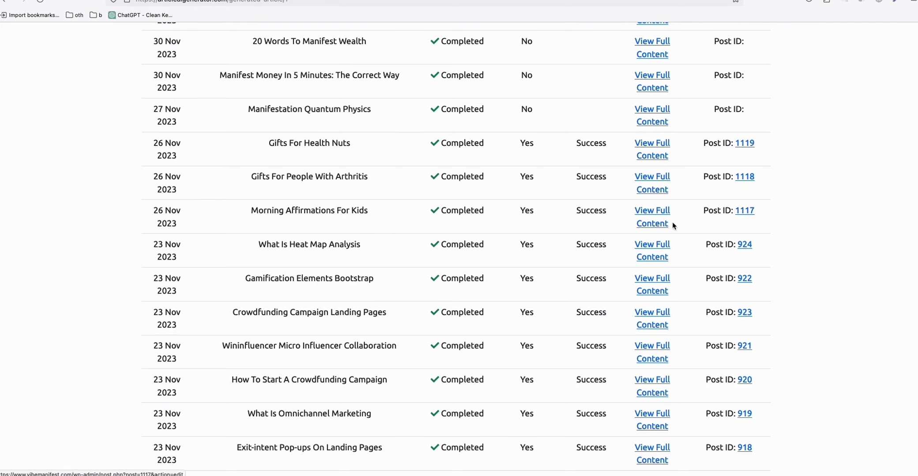
# Open the full Morning Affirmations For Kids article and scroll through its content.
pyautogui.click(657, 215)
pyautogui.scroll(-6, 479, 224)
pyautogui.scroll(2, 462, 208)
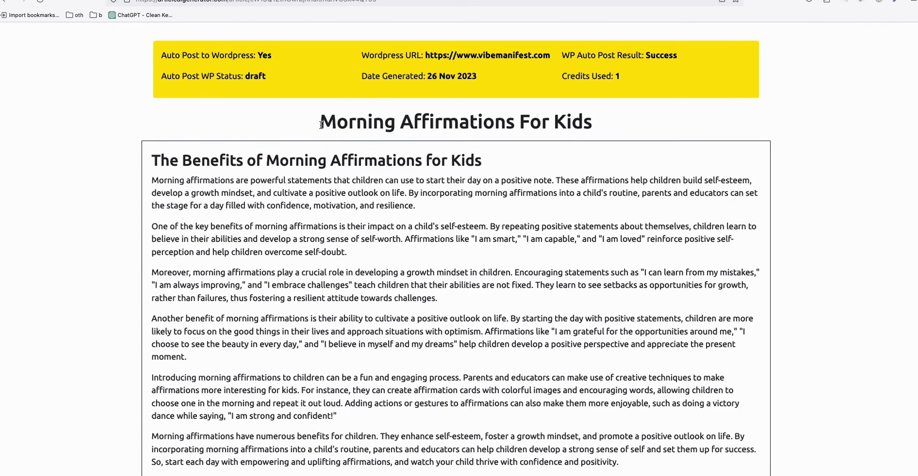
pyautogui.moveTo(151, 162); pyautogui.dragTo(314, 239)
pyautogui.scroll(-1, 321, 244)
pyautogui.click(321, 244)
pyautogui.scroll(-2, 320, 240)
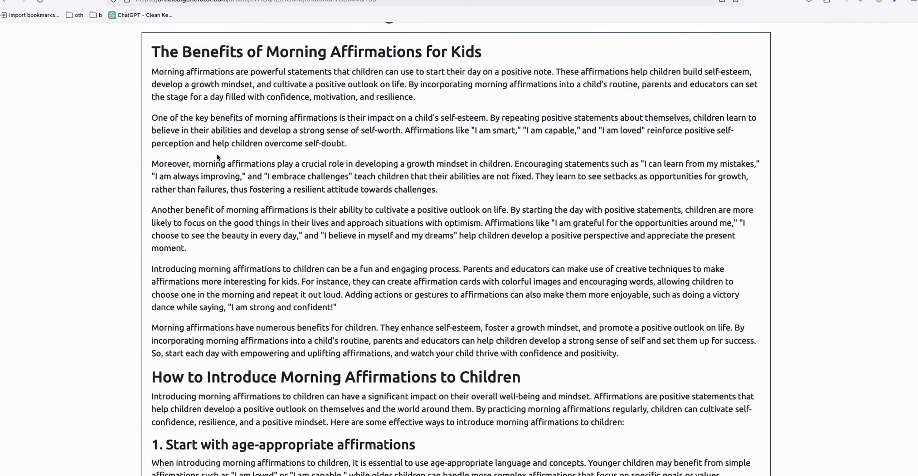
# Select the whole article text and run Word Counter, confirming 2455 words.
pyautogui.moveTo(154, 52); pyautogui.dragTo(480, 424)
pyautogui.scroll(-2, 362, 239)
pyautogui.scroll(-20, 364, 245)
pyautogui.rightClick(472, 397)
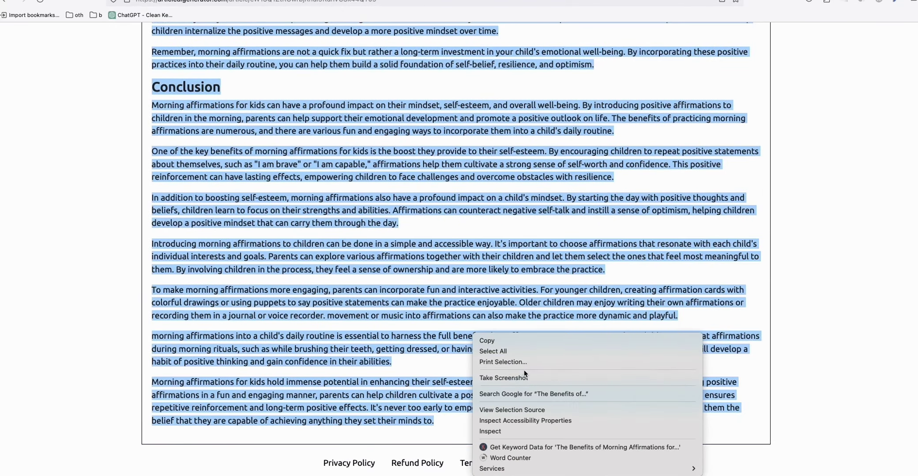
pyautogui.click(529, 460)
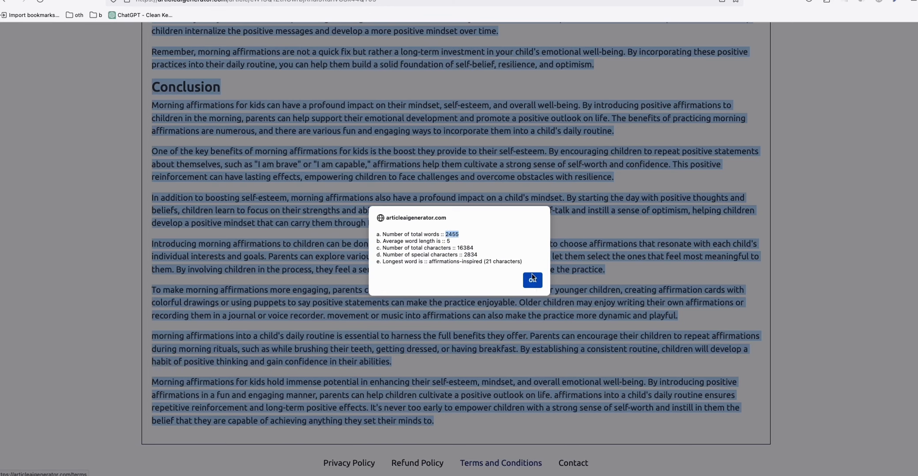
pyautogui.click(533, 281)
pyautogui.scroll(20, 527, 280)
pyautogui.scroll(15, 525, 278)
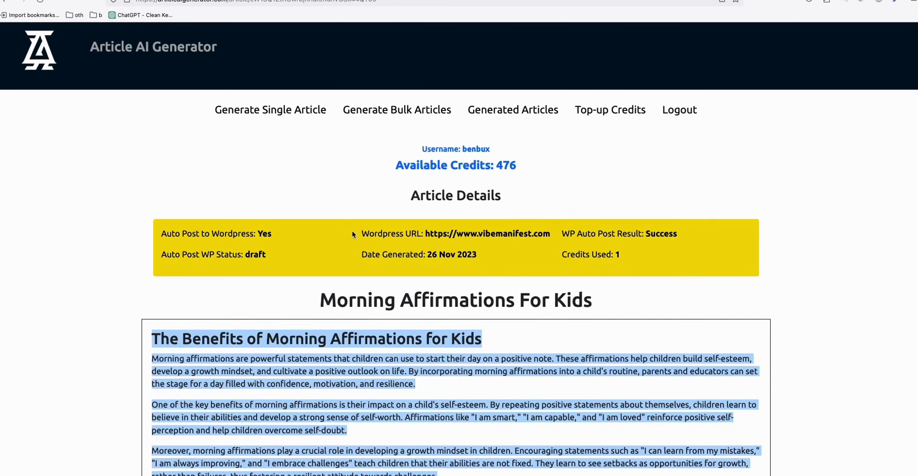
# Return to the single-article form, then browse the keyword sheet starting at A76 'powerful female affirmations'.
pyautogui.click(279, 107)
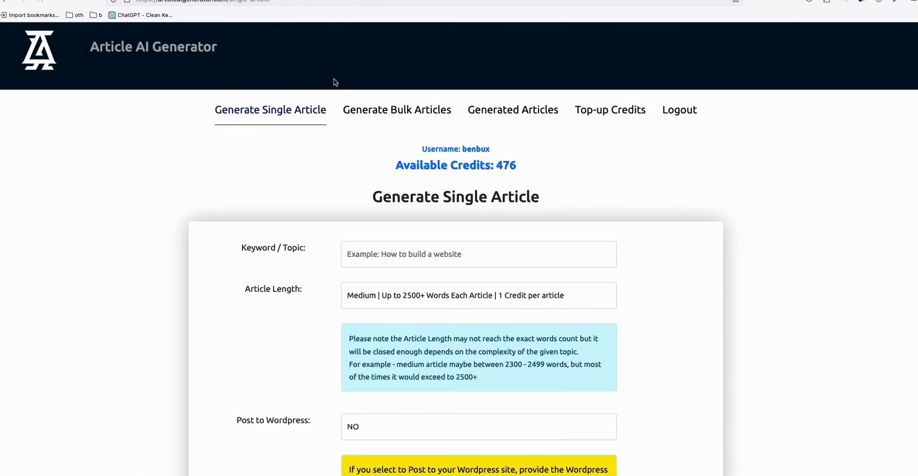
pyautogui.click(141, 1)
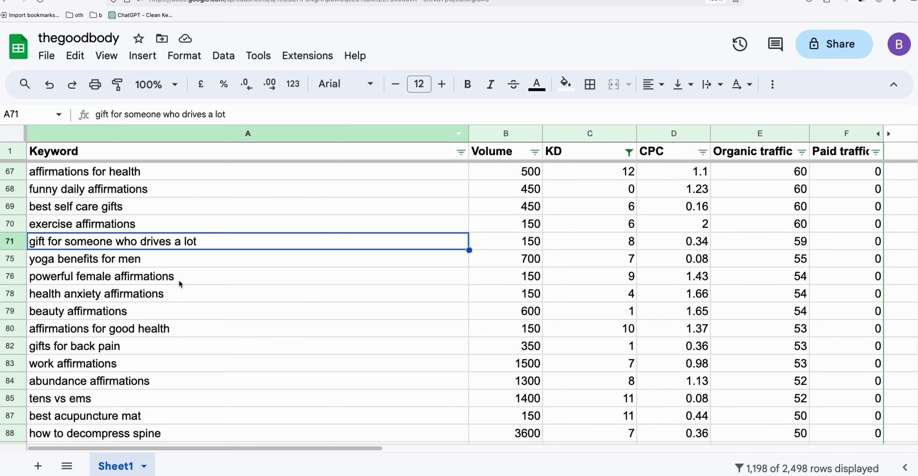
pyautogui.click(238, 278)
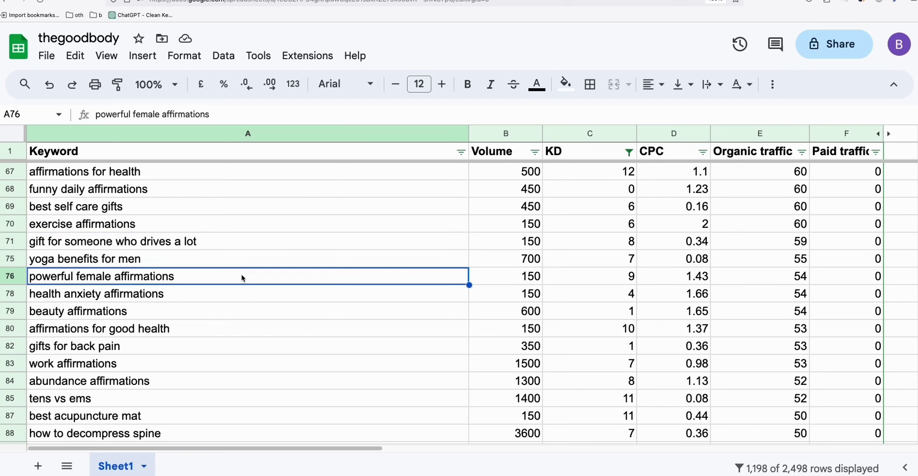
pyautogui.scroll(-4, 243, 286)
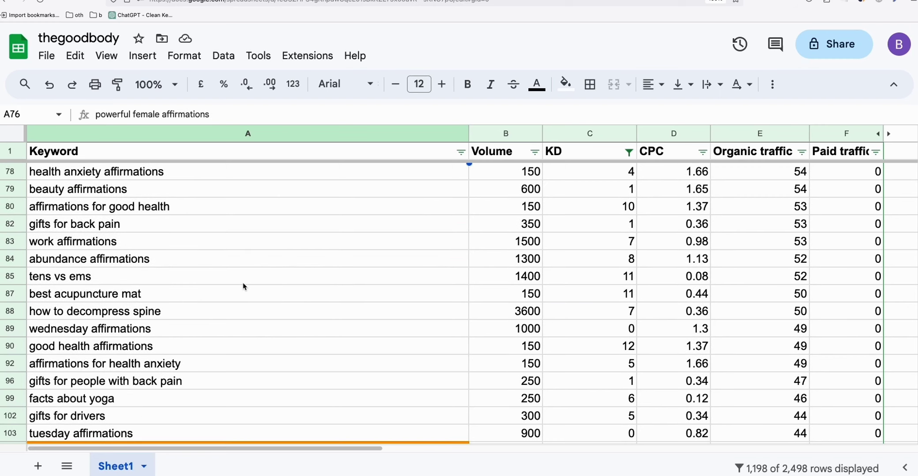
pyautogui.scroll(-3, 243, 286)
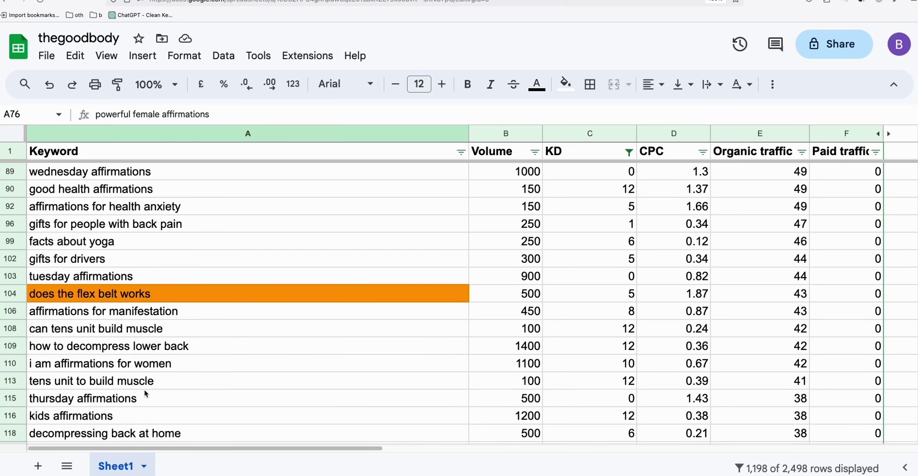
pyautogui.click(137, 389)
# Scroll the filtered keyword list past 'self care gifts for women', 'fun fitness facts' and 'love manifestation affirmations'.
pyautogui.scroll(5, 230, 274)
pyautogui.scroll(-1, 126, 265)
pyautogui.scroll(-1, 124, 265)
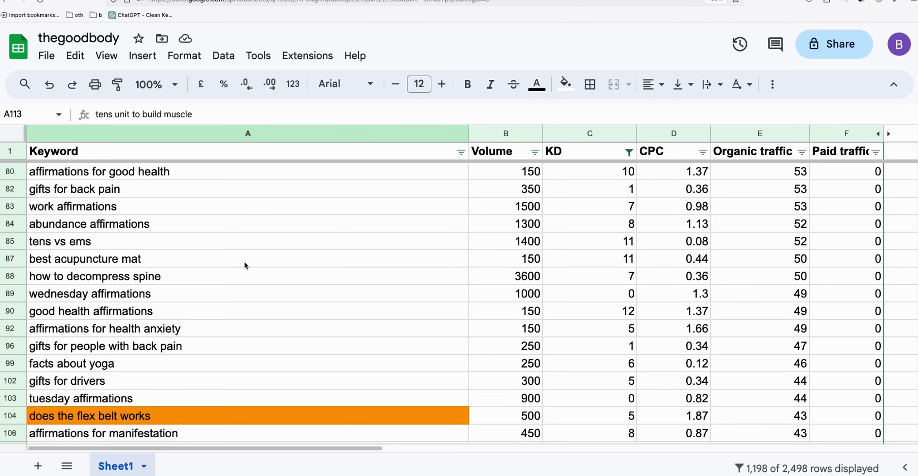
pyautogui.scroll(-6, 242, 269)
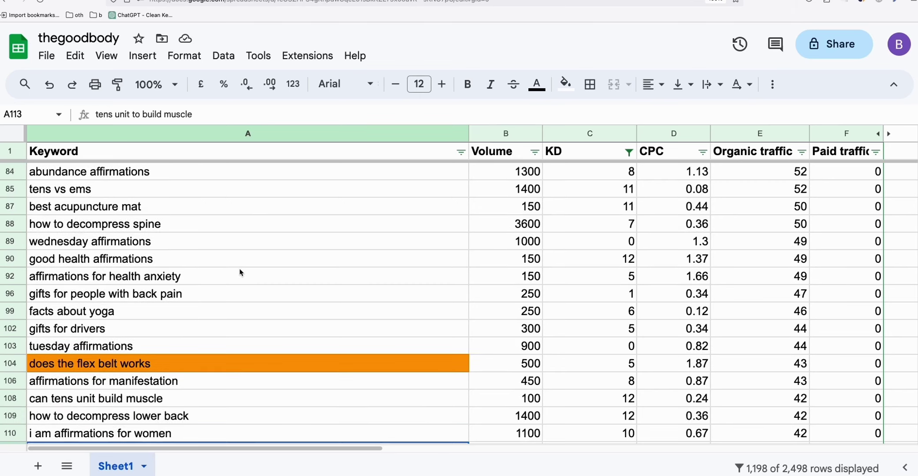
pyautogui.scroll(-1, 170, 360)
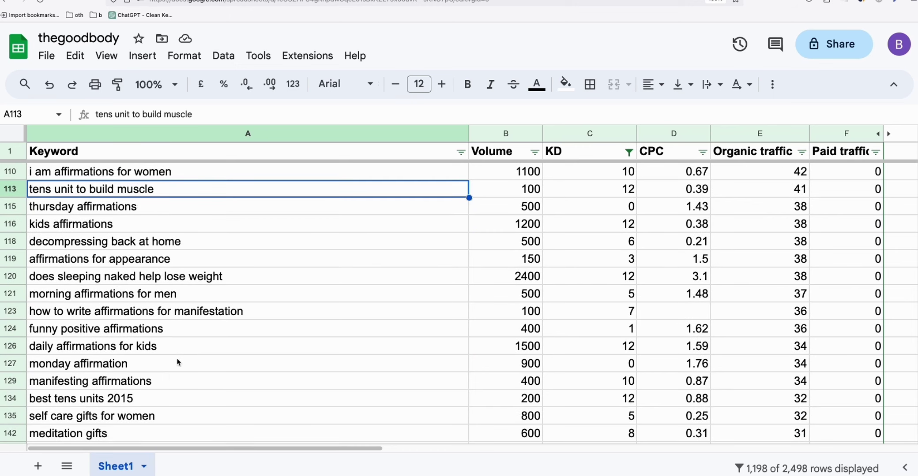
pyautogui.click(91, 422)
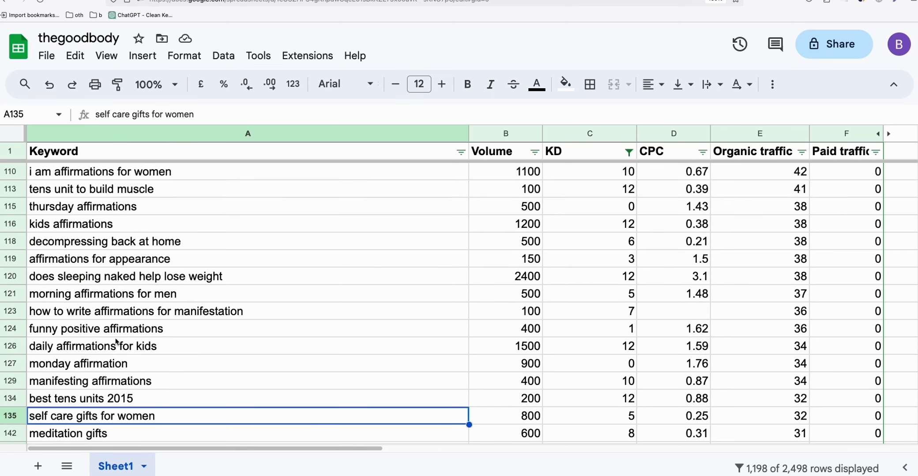
pyautogui.click(108, 317)
pyautogui.scroll(-5, 177, 325)
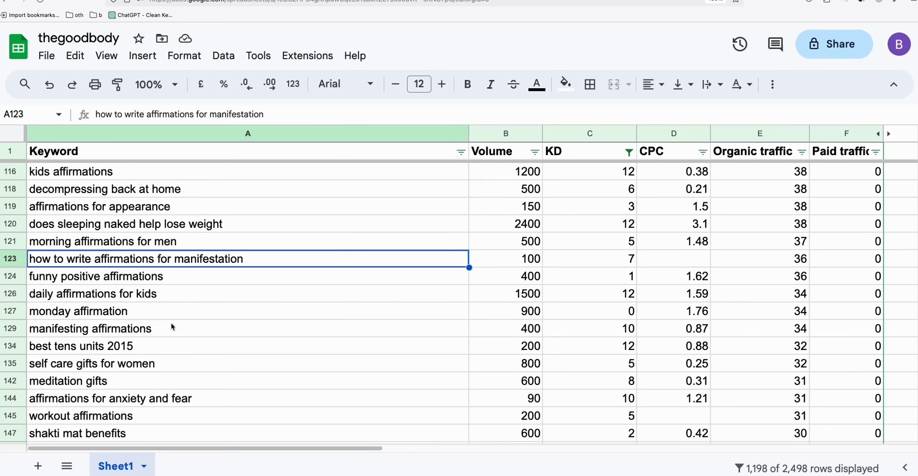
pyautogui.scroll(-4, 112, 299)
pyautogui.click(102, 382)
pyautogui.scroll(-2, 180, 332)
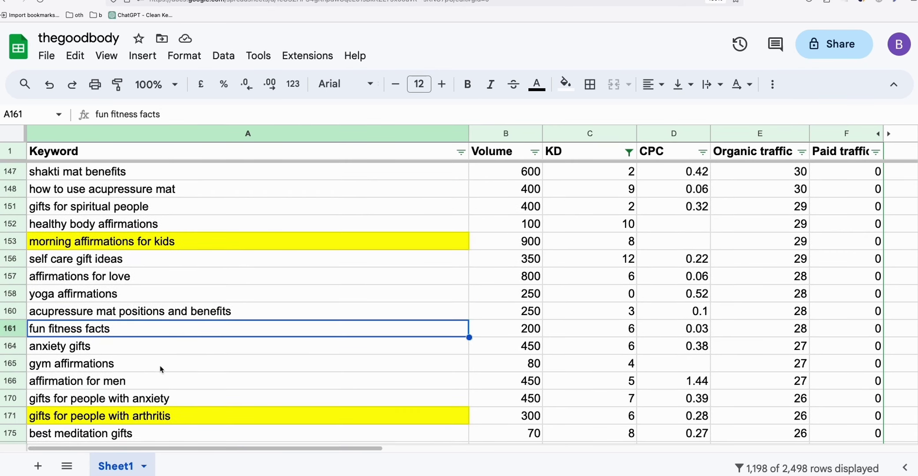
pyautogui.scroll(-2, 163, 369)
pyautogui.click(111, 382)
pyautogui.click(134, 359)
pyautogui.scroll(-2, 198, 339)
pyautogui.click(136, 380)
# Select A220 'gifts for people who like to walk' and bring up the vibemanifest.com XML sitemap.
pyautogui.scroll(-3, 214, 317)
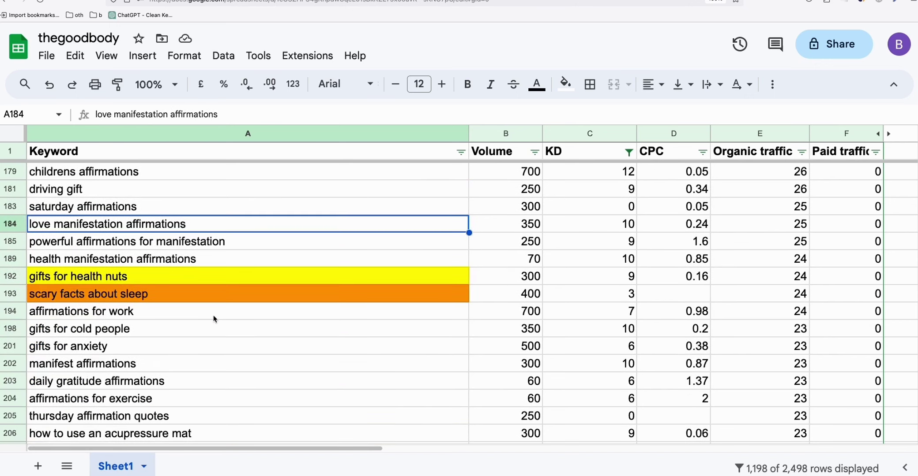
pyautogui.scroll(-1, 214, 319)
pyautogui.scroll(-1, 204, 330)
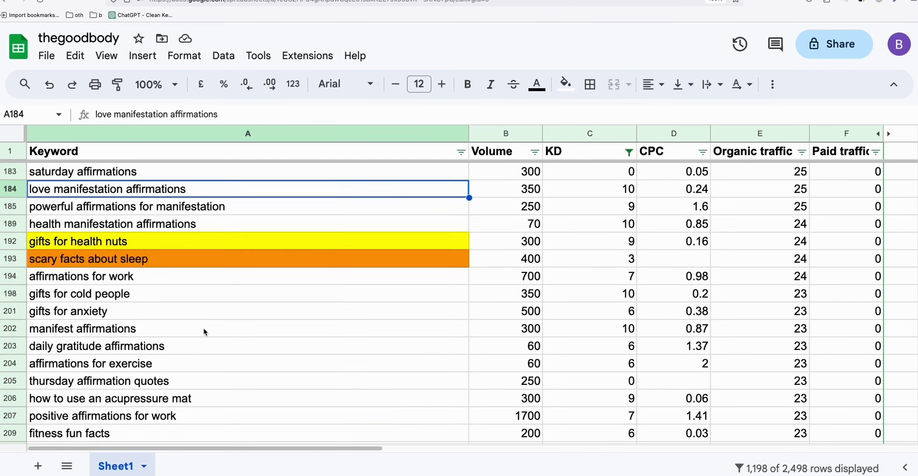
pyautogui.click(159, 384)
pyautogui.scroll(-5, 247, 358)
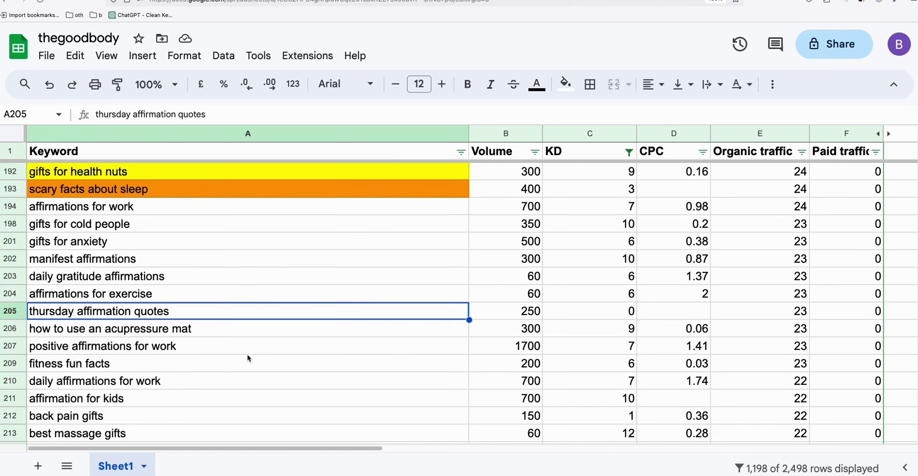
pyautogui.scroll(-5, 247, 359)
pyautogui.click(160, 385)
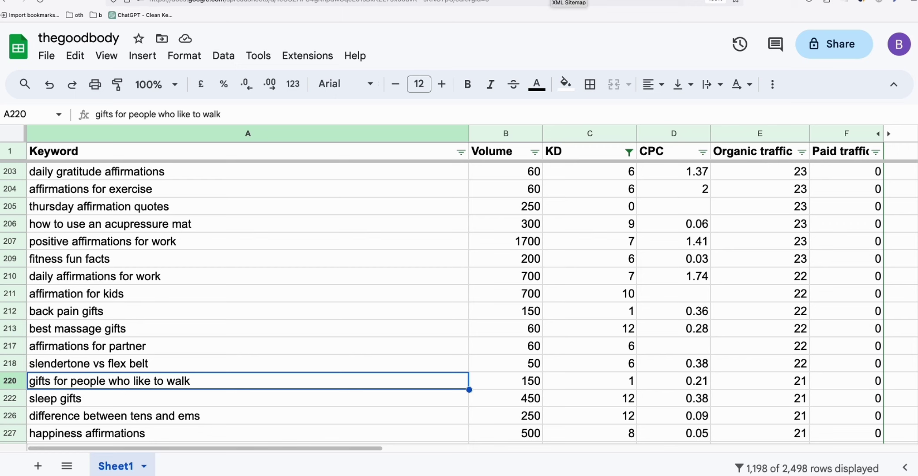
pyautogui.hotkey('ctrl', 'Tab')
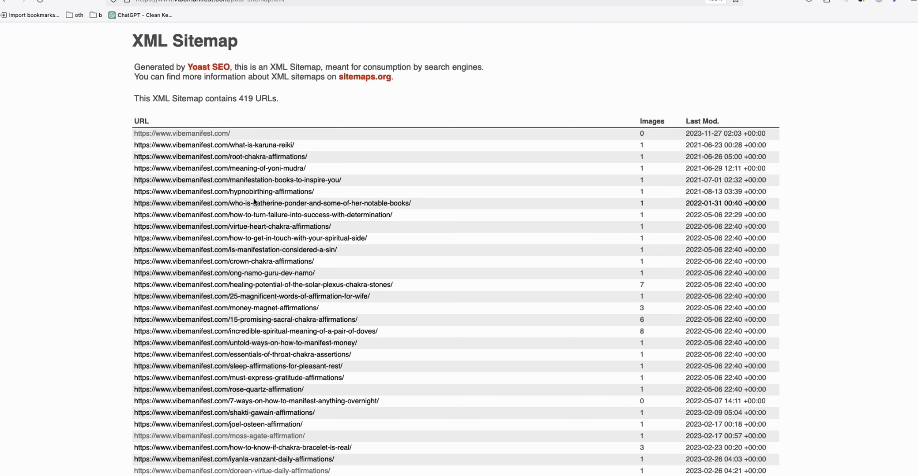
# Find 'gif' in the sitemap, stepping through the matching gifts URLs, then go back to the keyword sheet.
pyautogui.scroll(-1, 255, 203)
pyautogui.scroll(1, 258, 208)
pyautogui.press('super+f')
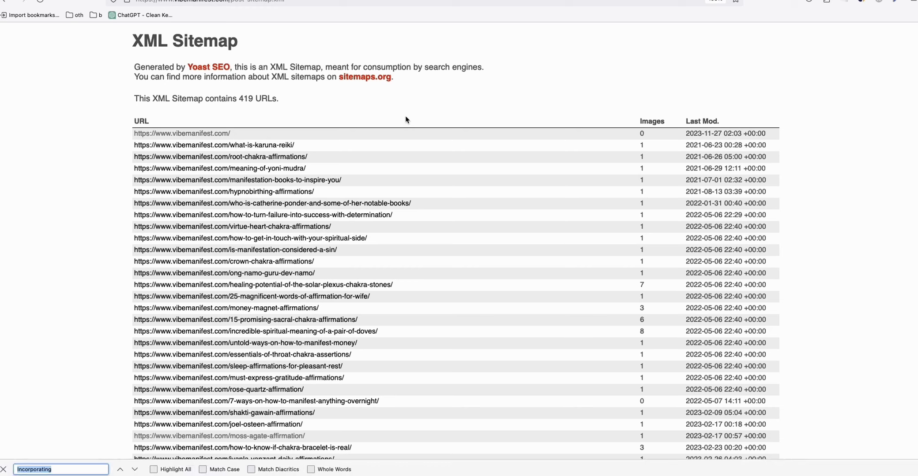
pyautogui.write('gifts')
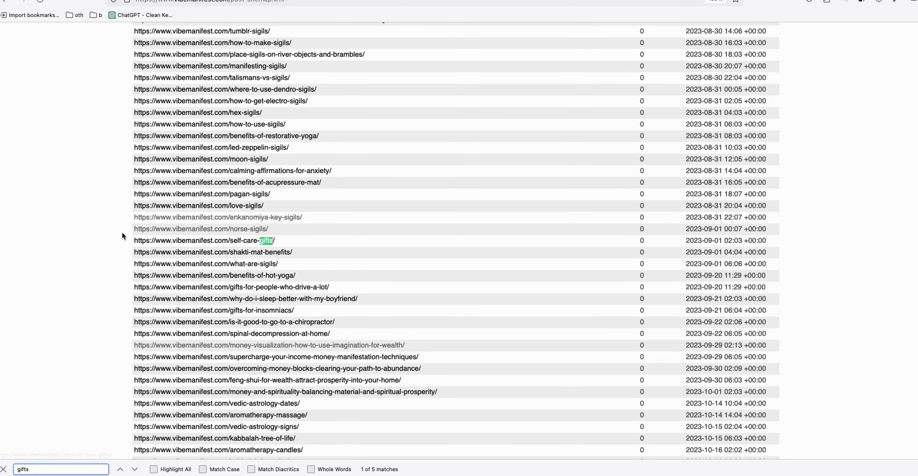
pyautogui.press('Return')
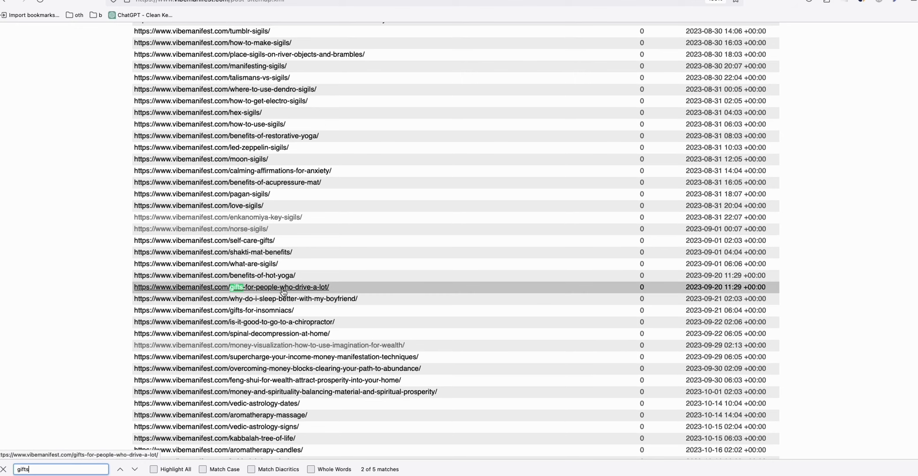
pyautogui.press('Return')
pyautogui.press('Return')
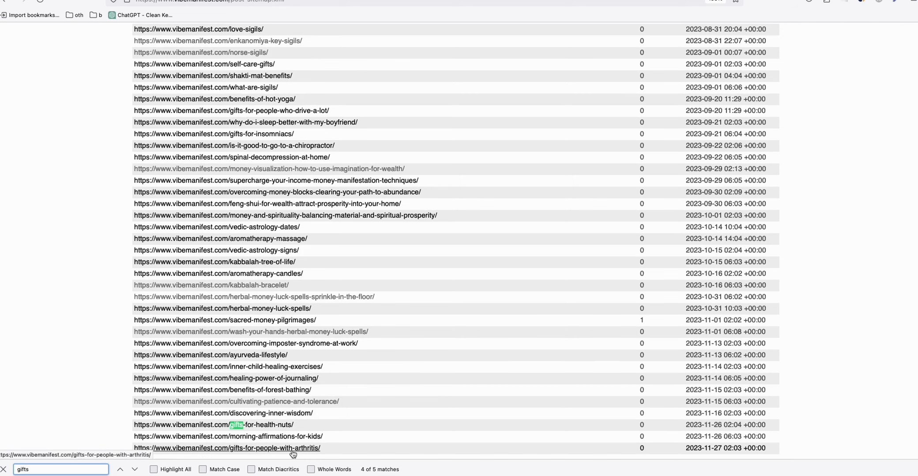
pyautogui.press('Return')
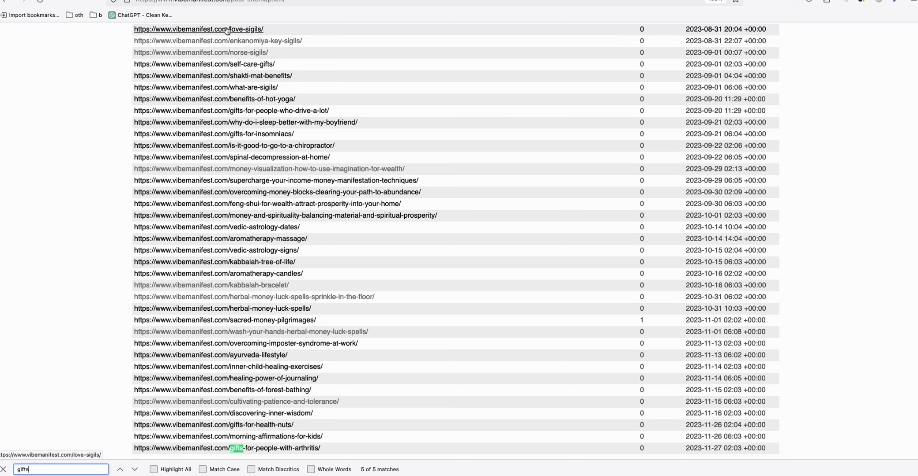
pyautogui.hotkey('ctrl', 'Tab')
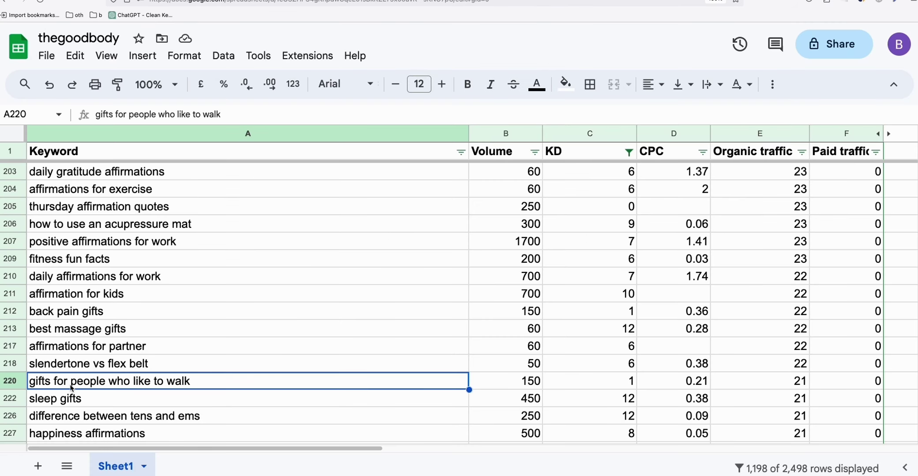
# Paste 'gifts for people who like to walk' as the generator's topic and set Article Length to Short.
pyautogui.hotkey('ctrl', 'c')
pyautogui.hotkey('ctrl', 'Tab')
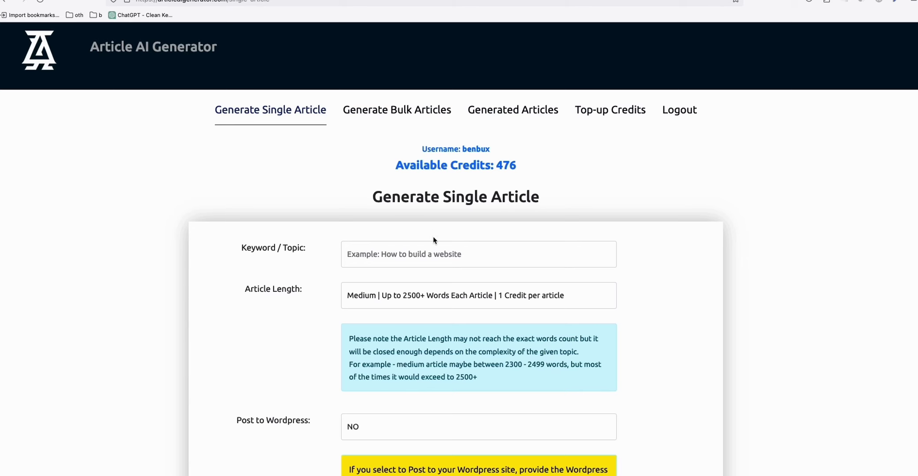
pyautogui.click(417, 248)
pyautogui.hotkey('ctrl', 'v')
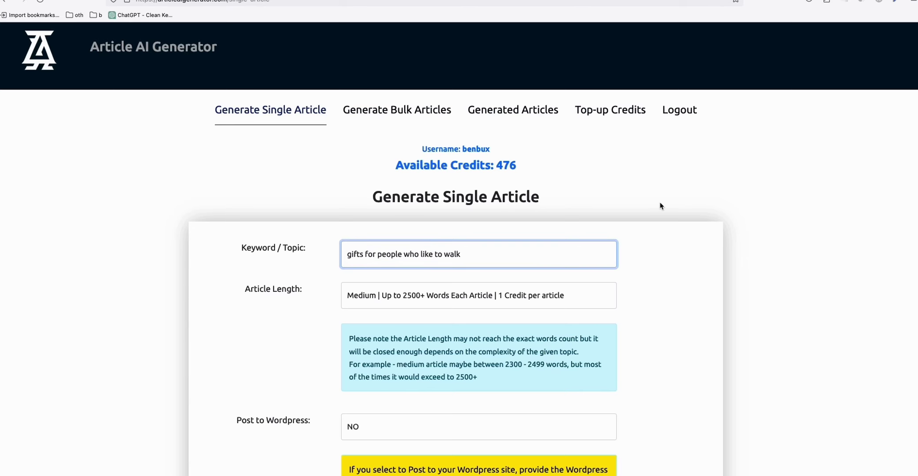
pyautogui.scroll(-3, 660, 205)
pyautogui.click(426, 219)
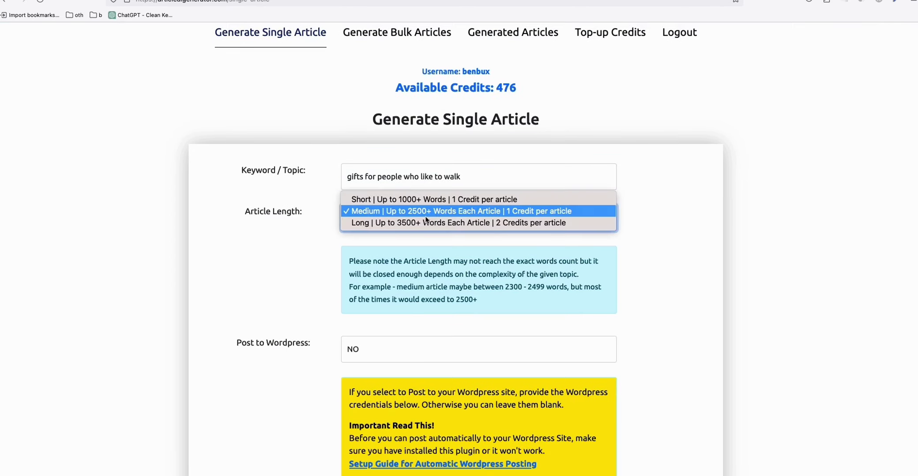
pyautogui.click(385, 199)
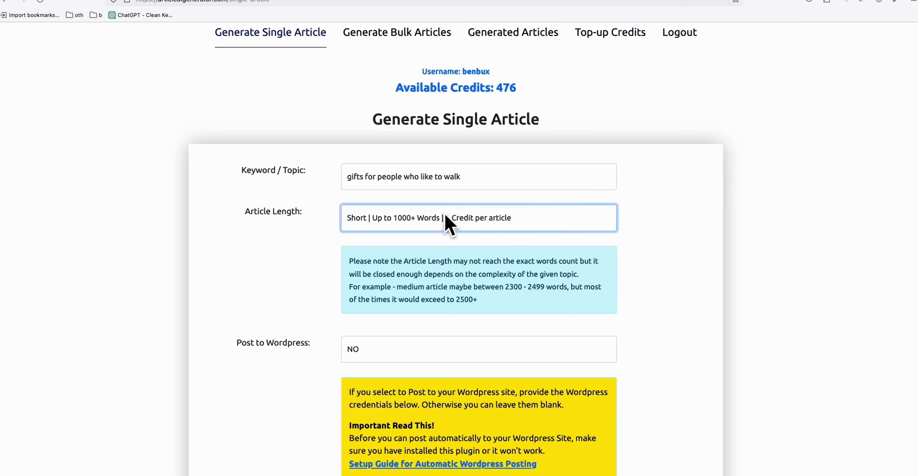
# Generate the Short article and view it in the Generated Articles list.
pyautogui.scroll(-6, 461, 340)
pyautogui.scroll(-6, 460, 340)
pyautogui.click(459, 386)
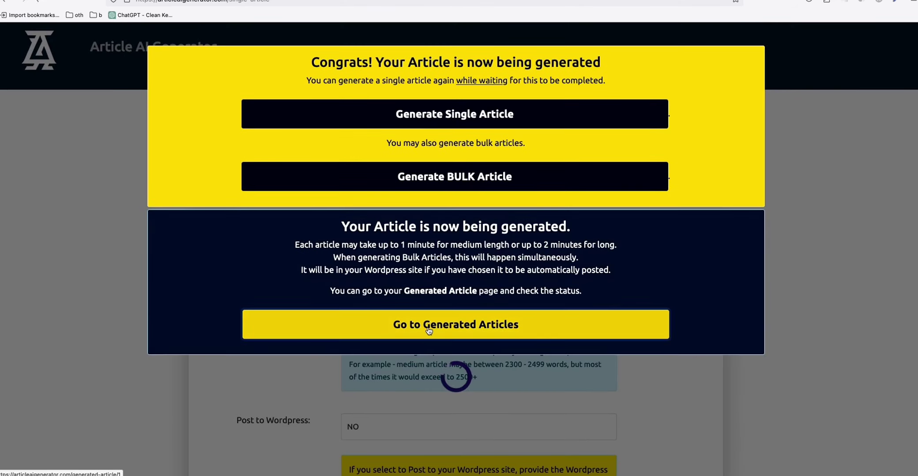
pyautogui.click(442, 327)
pyautogui.scroll(-1, 505, 317)
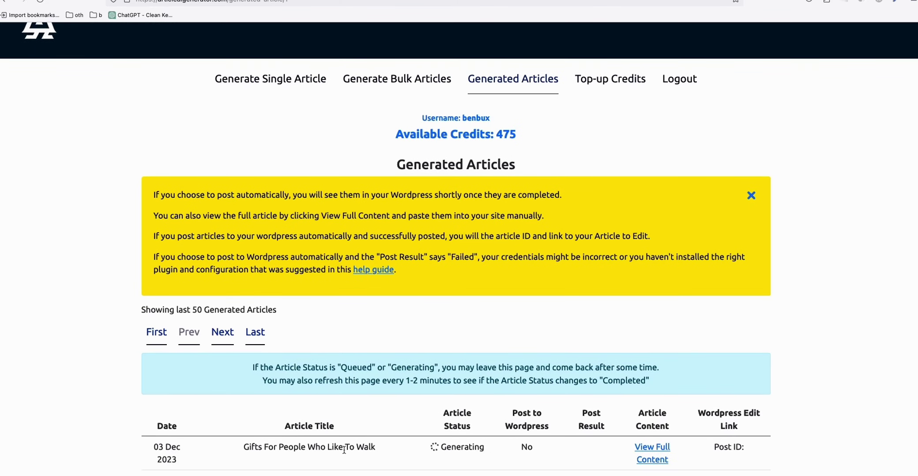
pyautogui.scroll(1, 324, 299)
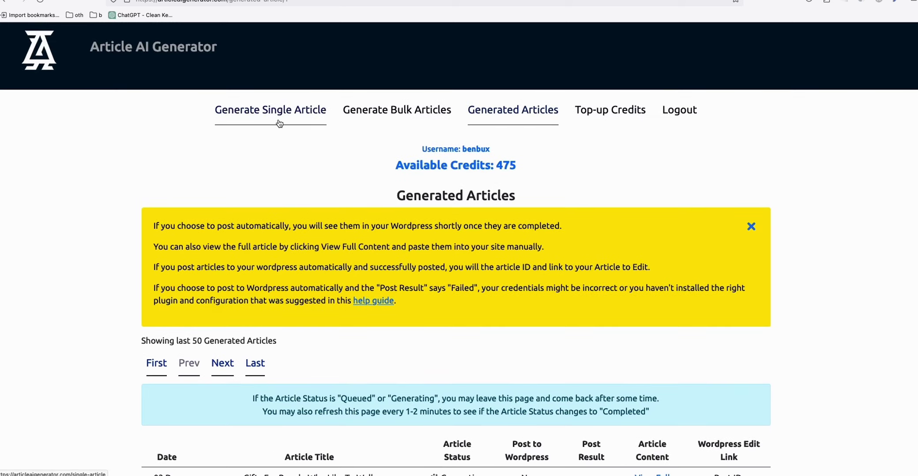
# Reopen the single-article form, paste the walking-gifts keyword as topic and keep Medium length.
pyautogui.click(280, 123)
pyautogui.scroll(-1, 353, 190)
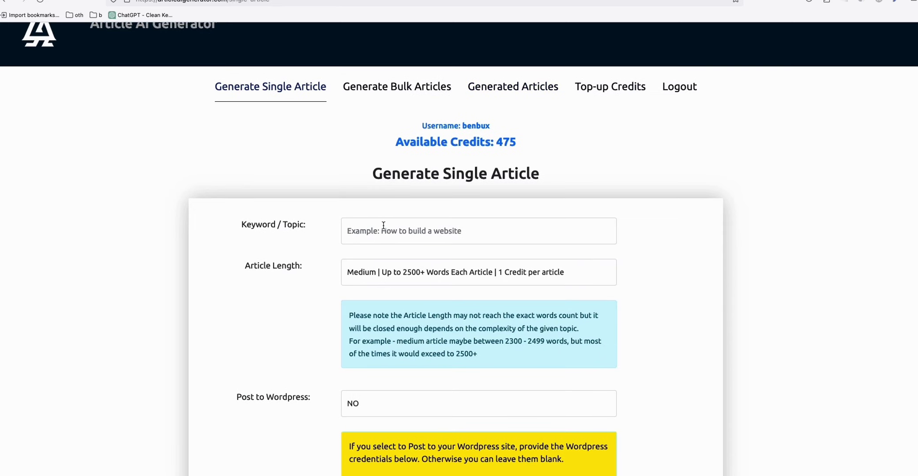
pyautogui.click(387, 222)
pyautogui.hotkey('ctrl', 'v')
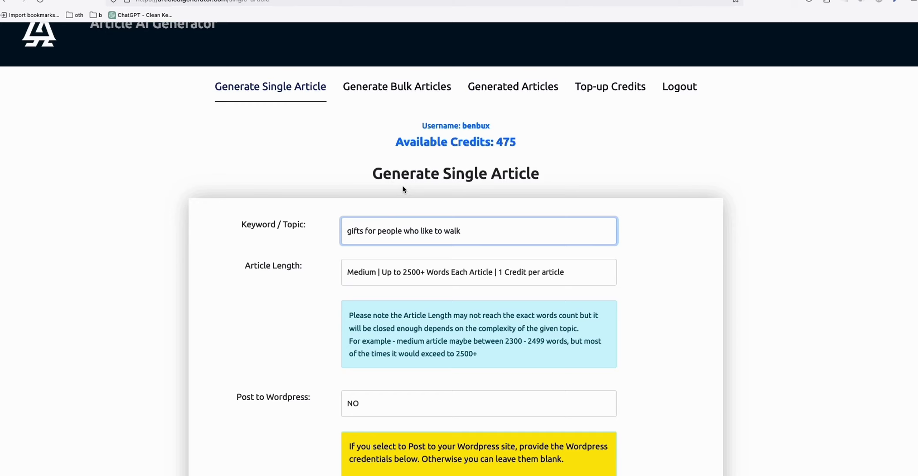
pyautogui.click(437, 267)
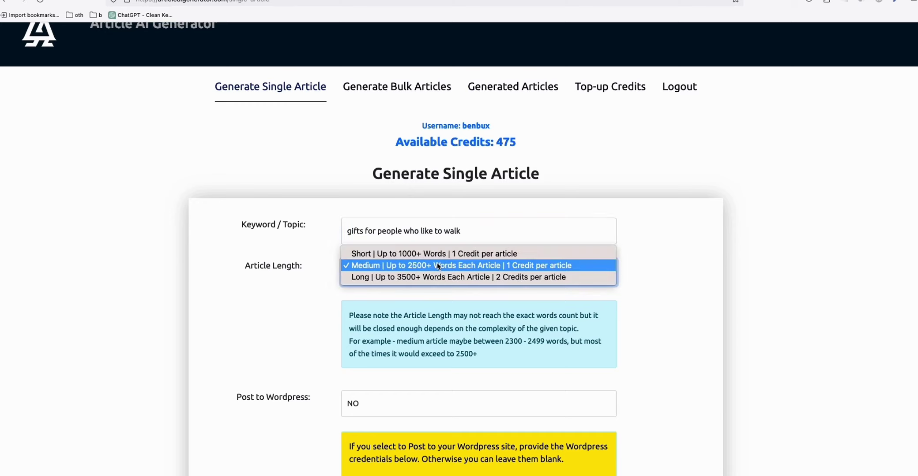
pyautogui.click(373, 266)
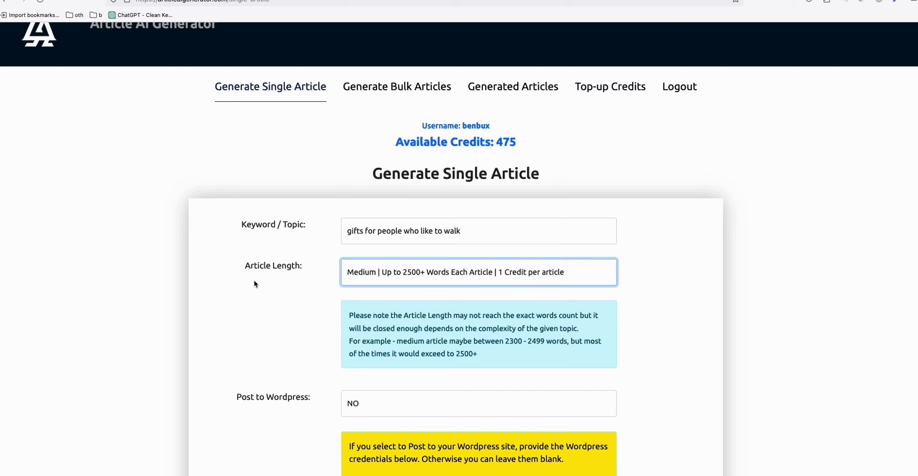
# Set Post to Wordpress to YES and fill in the WordPress username and password.
pyautogui.scroll(-5, 265, 278)
pyautogui.click(381, 295)
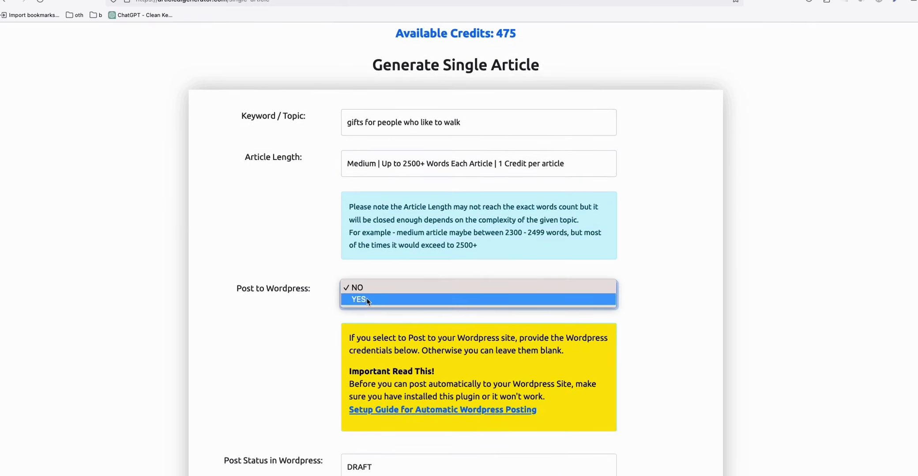
pyautogui.click(366, 299)
pyautogui.scroll(-7, 510, 374)
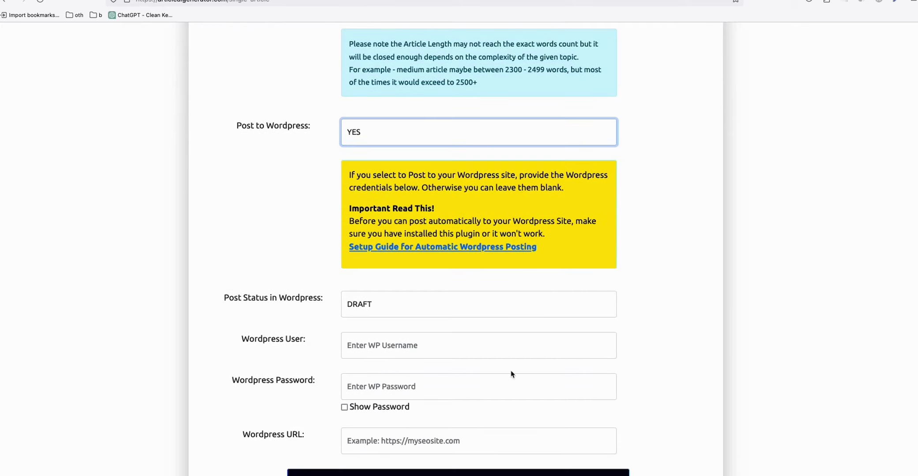
pyautogui.click(382, 348)
pyautogui.write('ras')
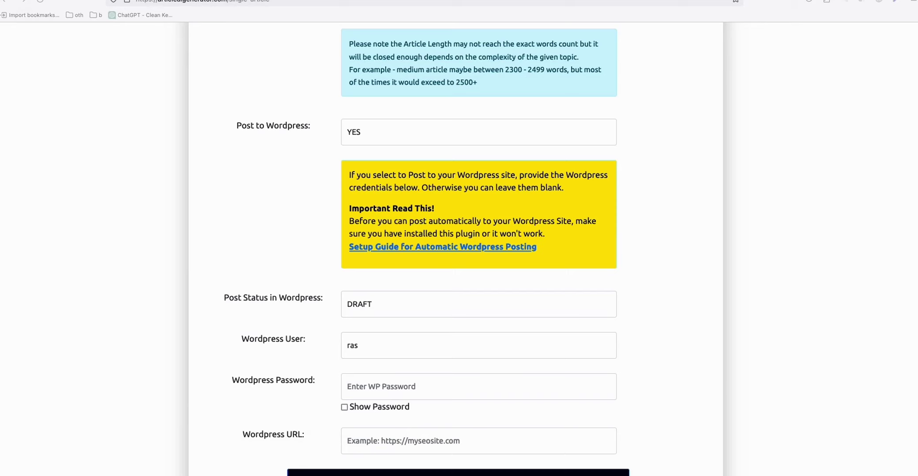
pyautogui.scroll(-1, 419, 369)
pyautogui.click(386, 370)
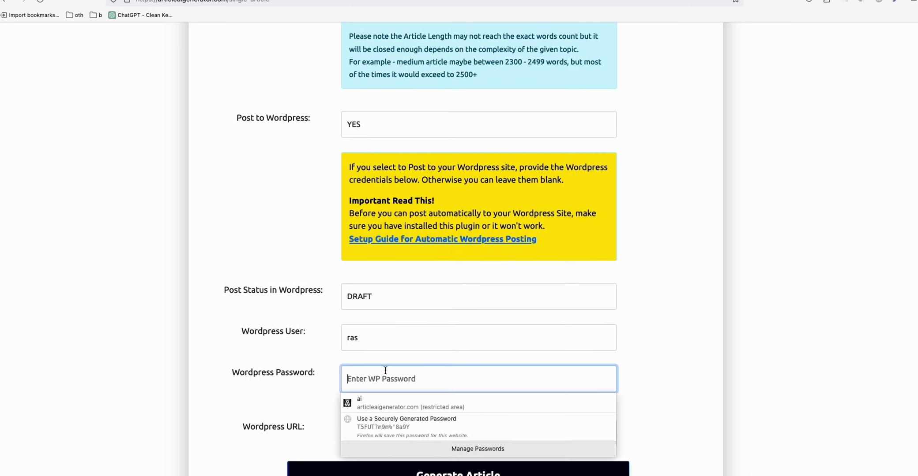
pyautogui.write('•••')
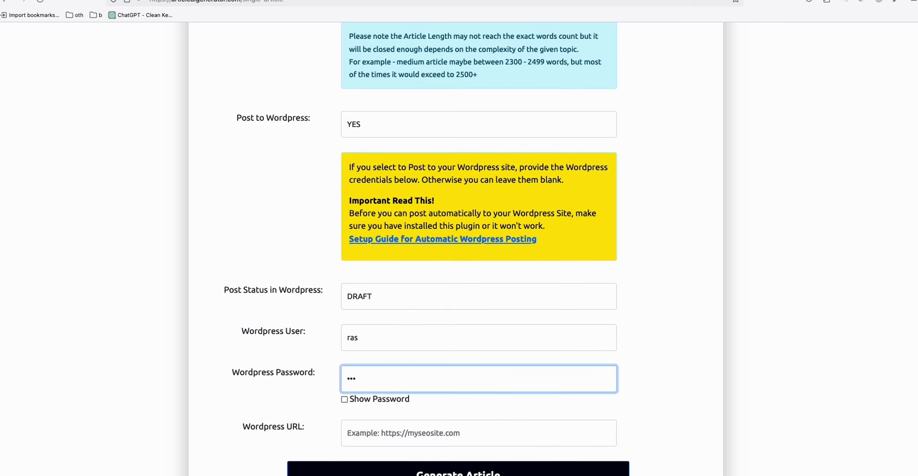
pyautogui.press('Tab')
pyautogui.doubleClick(353, 379)
pyautogui.hotkey('ctrl', 'v')
pyautogui.hotkey('ctrl', 'Tab')
pyautogui.rightClick(60, 31)
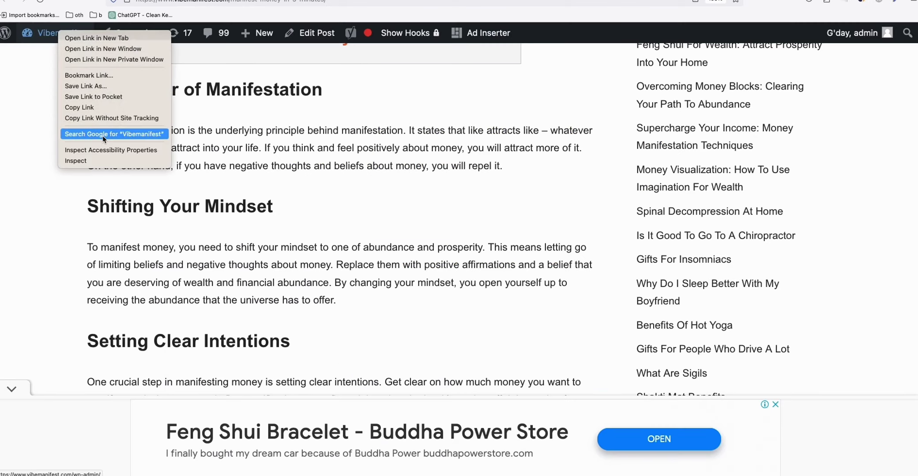
pyautogui.click(90, 108)
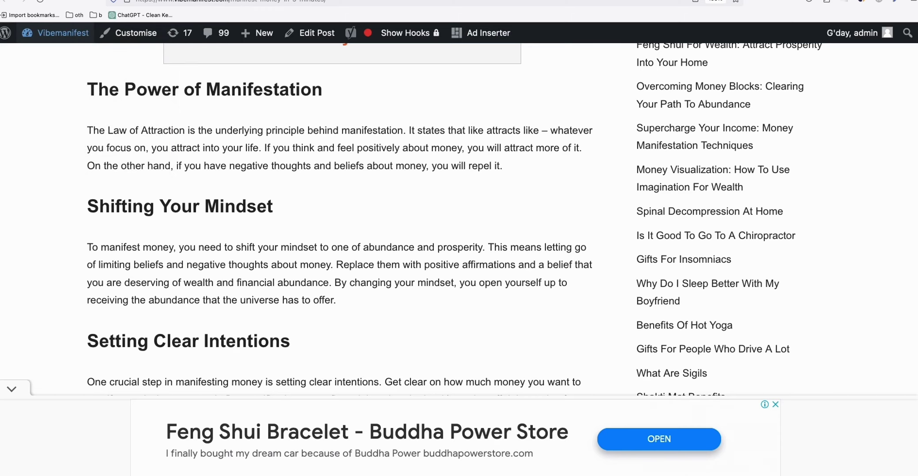
pyautogui.hotkey('ctrl', 'shift', 'Tab')
pyautogui.click(400, 434)
pyautogui.press('super+v')
pyautogui.moveTo(462, 433); pyautogui.dragTo(554, 432)
pyautogui.press('BackSpace')
# Generate the 'Gifts For People Who Like To Walk' article with WordPress posting enabled.
pyautogui.scroll(7, 273, 113)
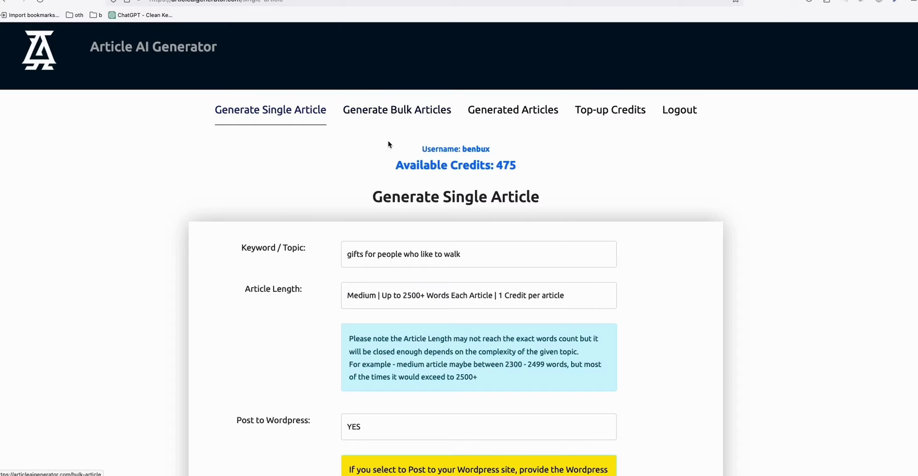
pyautogui.scroll(-5, 387, 147)
pyautogui.scroll(5, 142, 98)
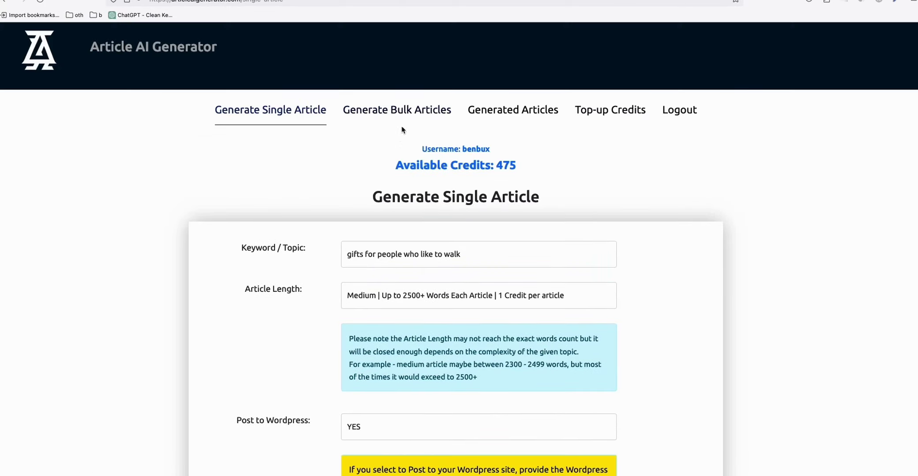
pyautogui.scroll(-5, 292, 200)
pyautogui.scroll(-2, 374, 299)
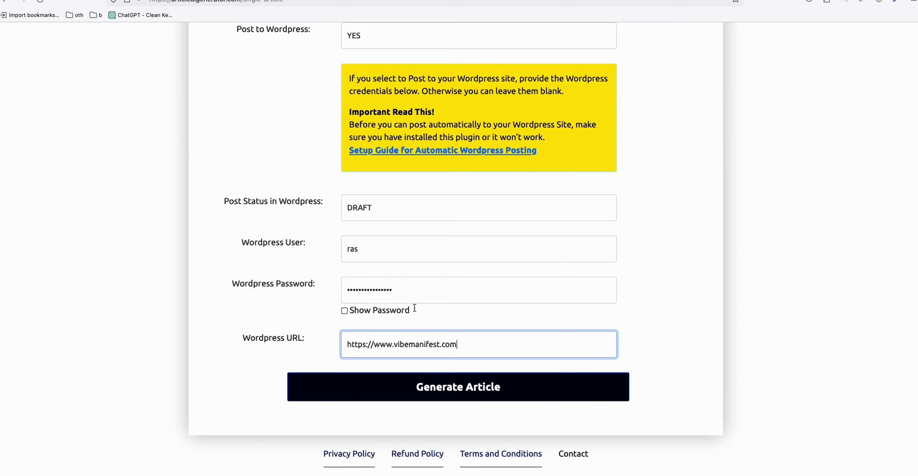
pyautogui.click(481, 396)
# View the full content of the completed 'Gifts For People Who Like To Walk' article and select its title.
pyautogui.click(616, 315)
pyautogui.scroll(-2, 536, 269)
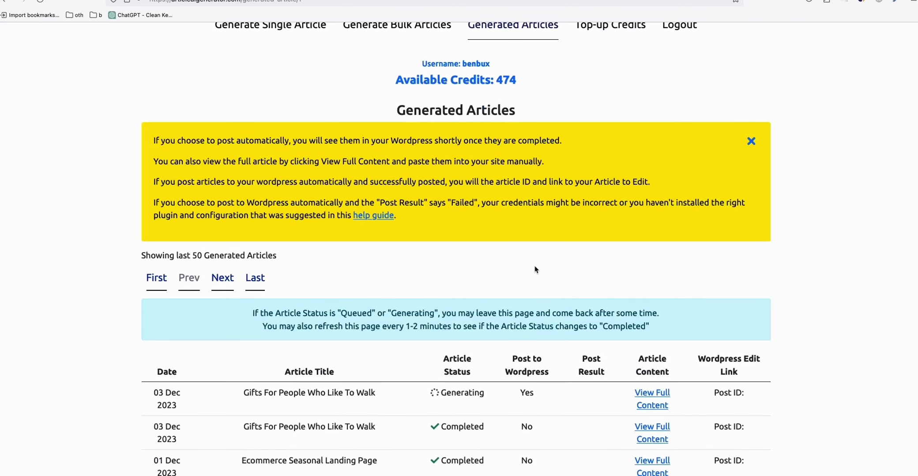
pyautogui.scroll(-1, 535, 270)
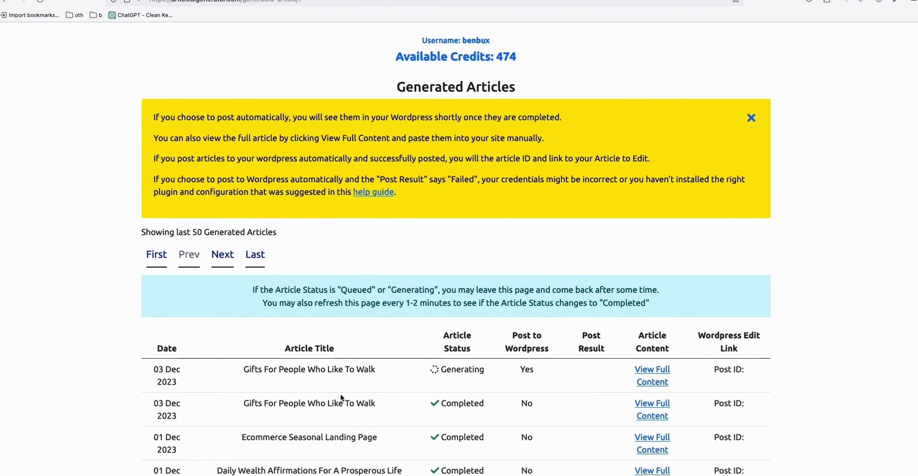
pyautogui.click(651, 405)
pyautogui.scroll(-20, 439, 263)
pyautogui.scroll(-16, 439, 263)
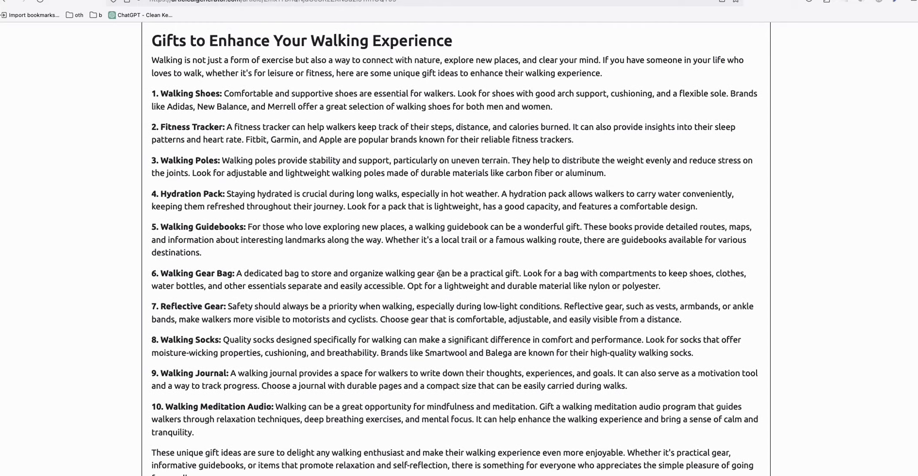
pyautogui.scroll(-4, 227, 277)
pyautogui.scroll(-3, 228, 278)
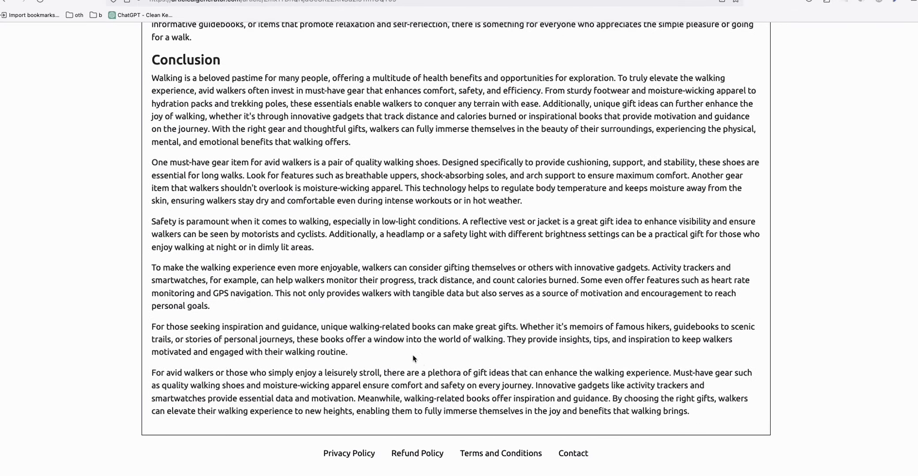
pyautogui.scroll(20, 397, 348)
pyautogui.tripleClick(391, 308)
pyautogui.press('super+c')
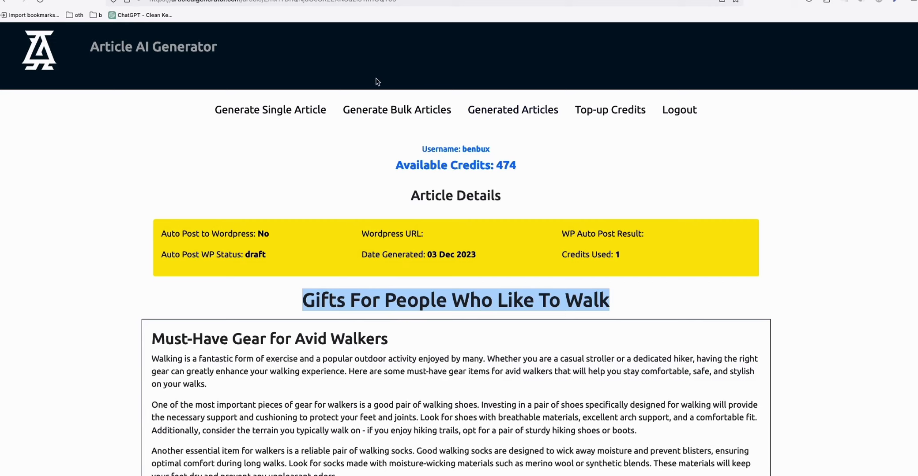
# Start a new Medium story and paste 'Gifts For People Who Like To Walk' as its title.
pyautogui.click(212, 1)
pyautogui.scroll(15, 707, 149)
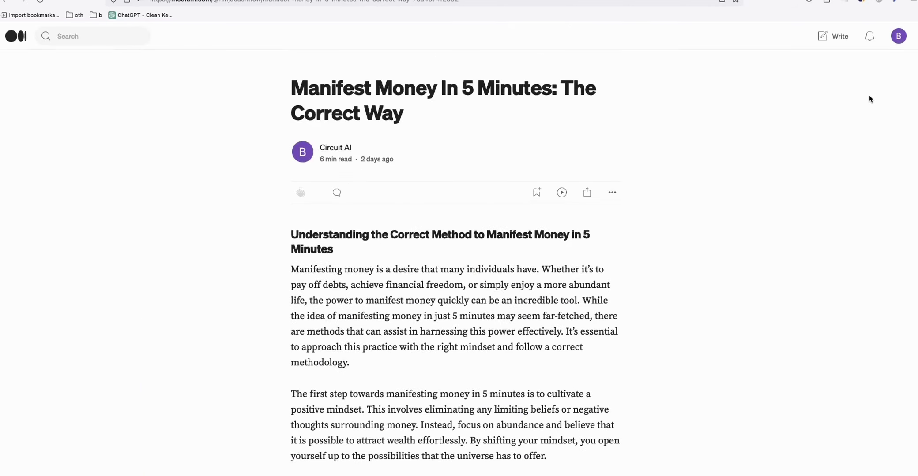
pyautogui.click(832, 36)
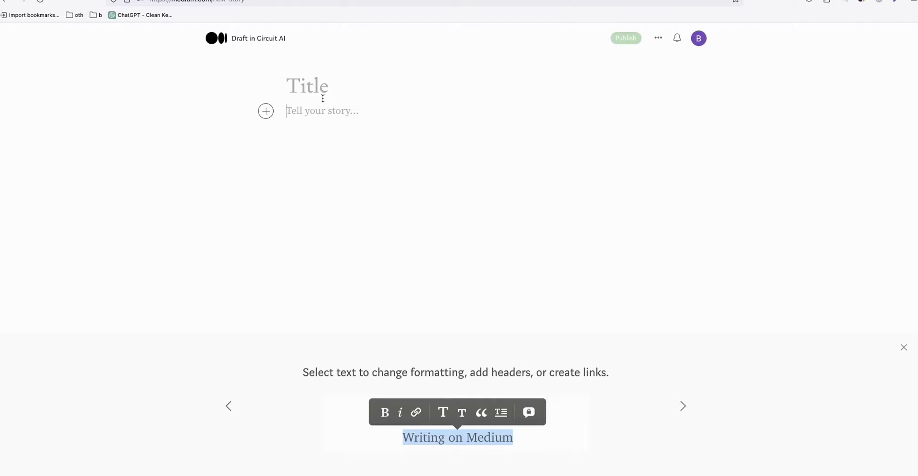
pyautogui.click(318, 91)
pyautogui.press('super+v')
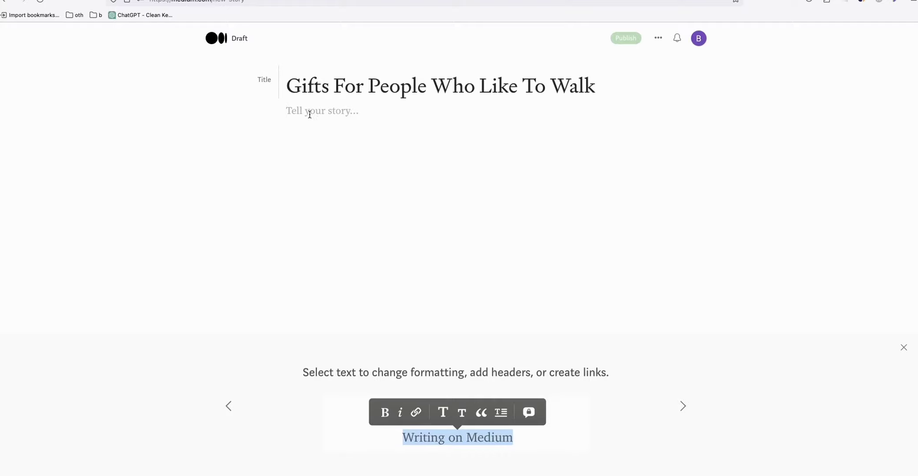
# Copy the article body from the generator and paste it into the story body.
pyautogui.click(305, 111)
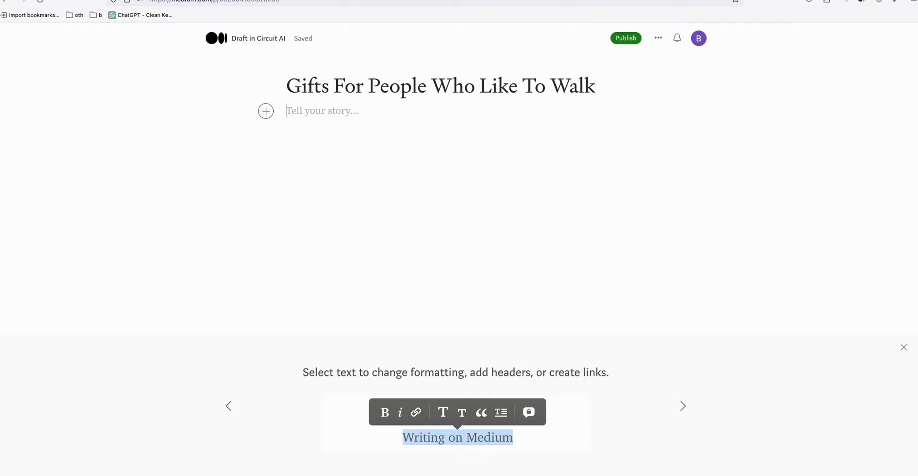
pyautogui.hotkey('ctrl', 'shift', 'Tab')
pyautogui.scroll(-3, 459, 265)
pyautogui.moveTo(151, 253); pyautogui.dragTo(708, 413)
pyautogui.scroll(-20, 219, 317)
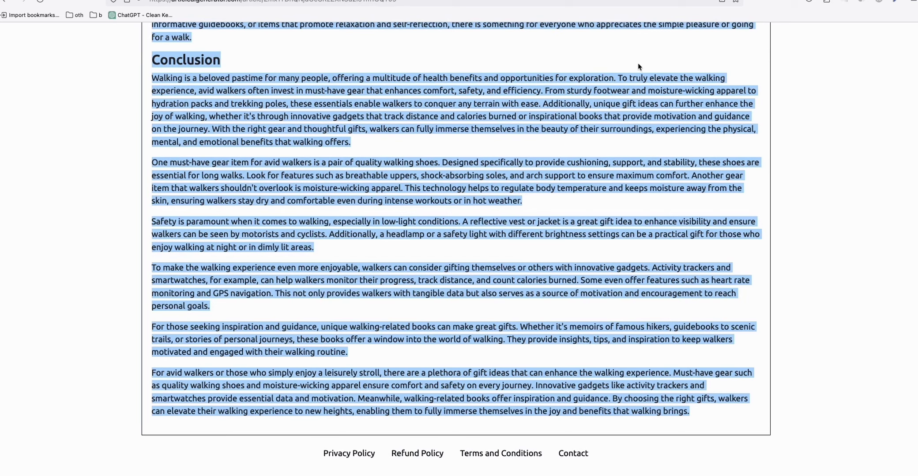
pyautogui.hotkey('ctrl', 'Tab')
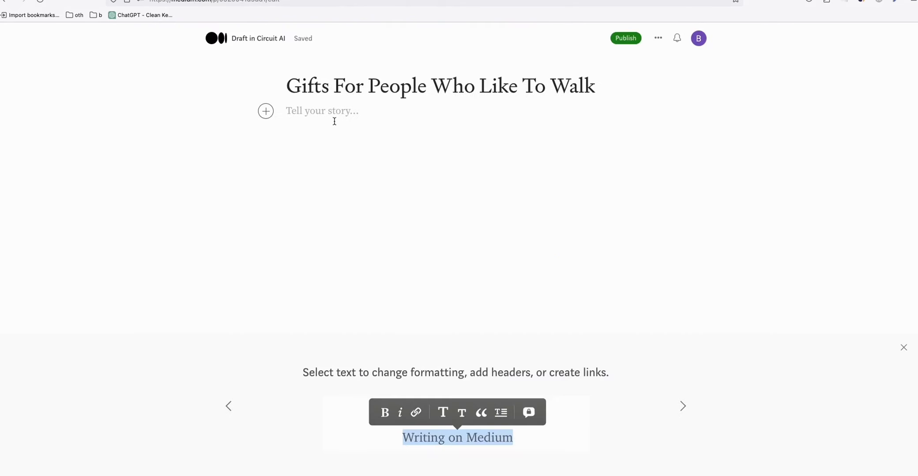
pyautogui.click(316, 110)
pyautogui.hotkey('ctrl', 'v')
# Delete the blank lines under the Gifts to Enhance and Conclusion headings.
pyautogui.scroll(15, 357, 215)
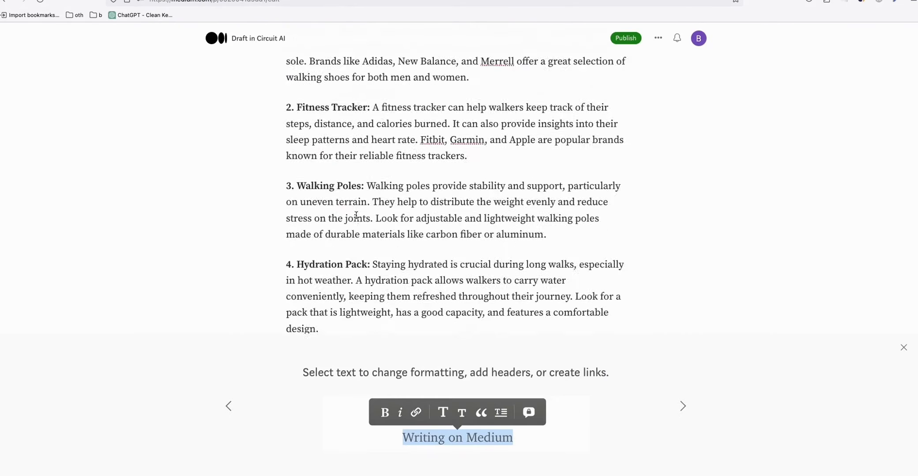
pyautogui.click(318, 204)
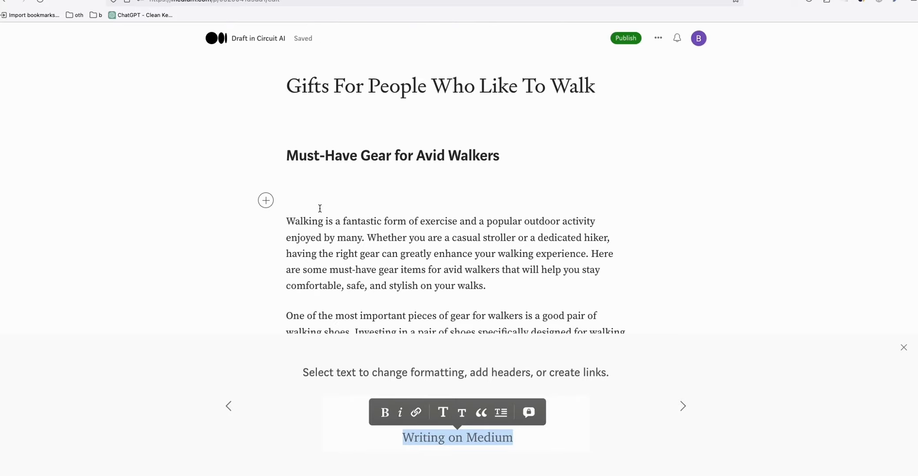
pyautogui.scroll(-5, 340, 222)
pyautogui.scroll(-12, 339, 222)
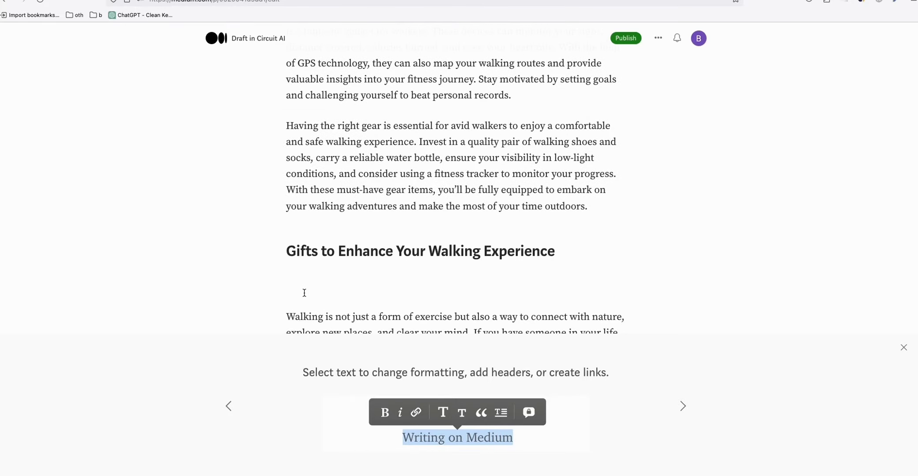
pyautogui.click(307, 293)
pyautogui.press('BackSpace')
pyautogui.scroll(-15, 315, 289)
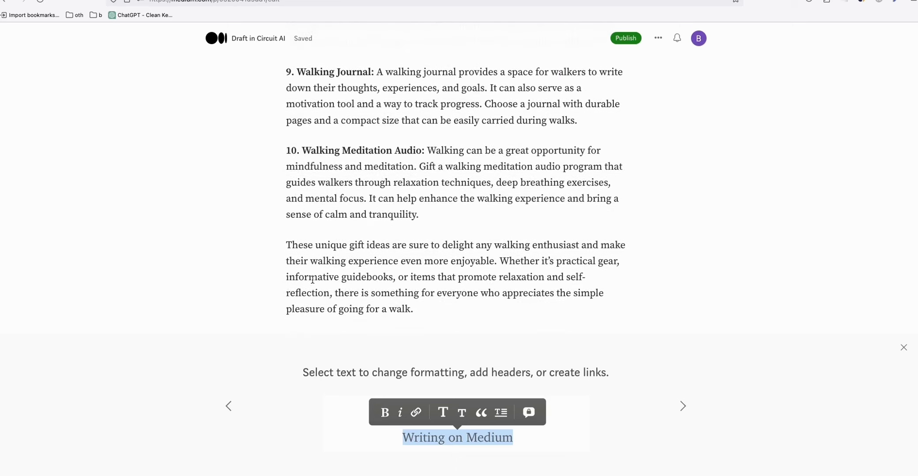
pyautogui.click(325, 206)
pyautogui.press('BackSpace')
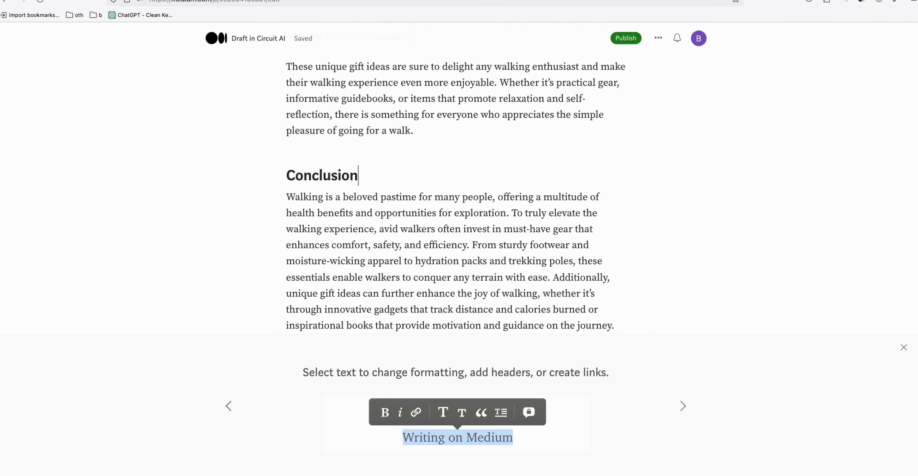
# Check Generated Articles until the walking-gifts article shows its WordPress post succeeded as ID 1123.
pyautogui.hotkey('ctrl', 'Tab')
pyautogui.scroll(10, 441, 185)
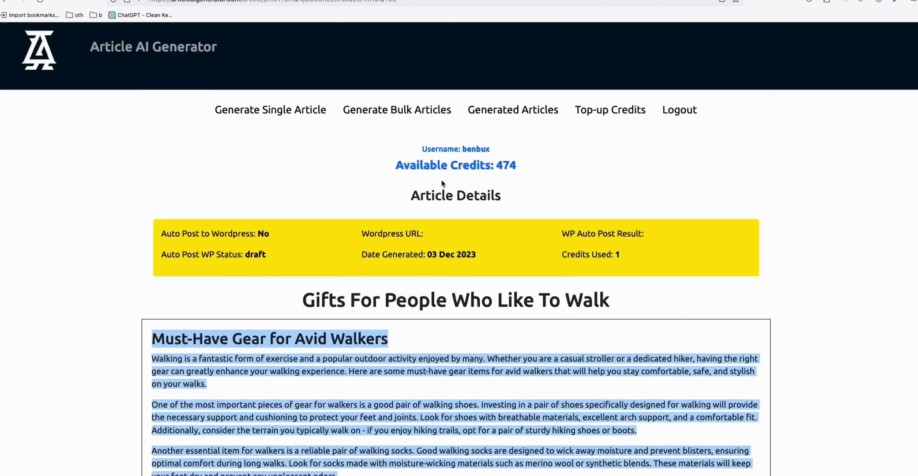
pyautogui.click(497, 109)
pyautogui.scroll(-4, 457, 320)
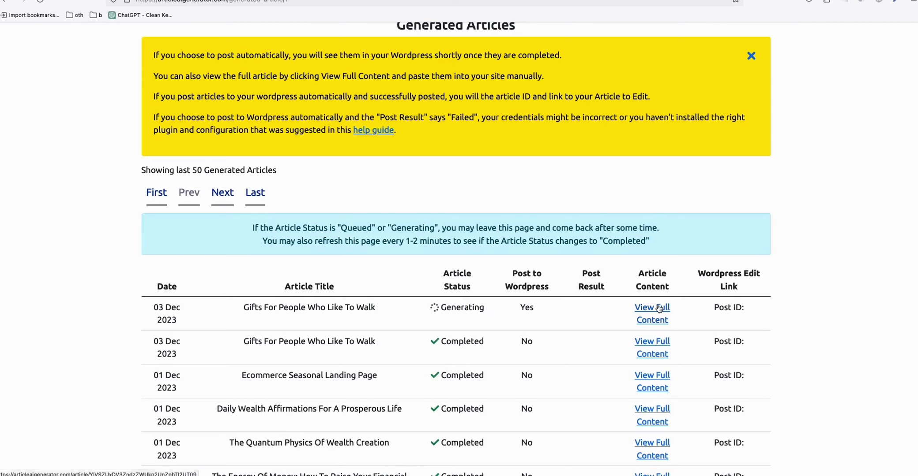
pyautogui.scroll(-2, 564, 239)
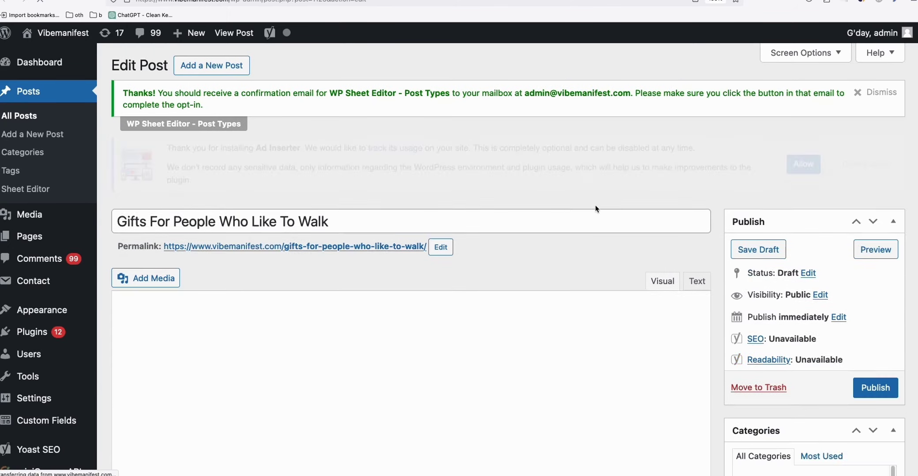
# Move the post's category from Uncategorised to Positive Thoughts.
pyautogui.scroll(-2, 734, 243)
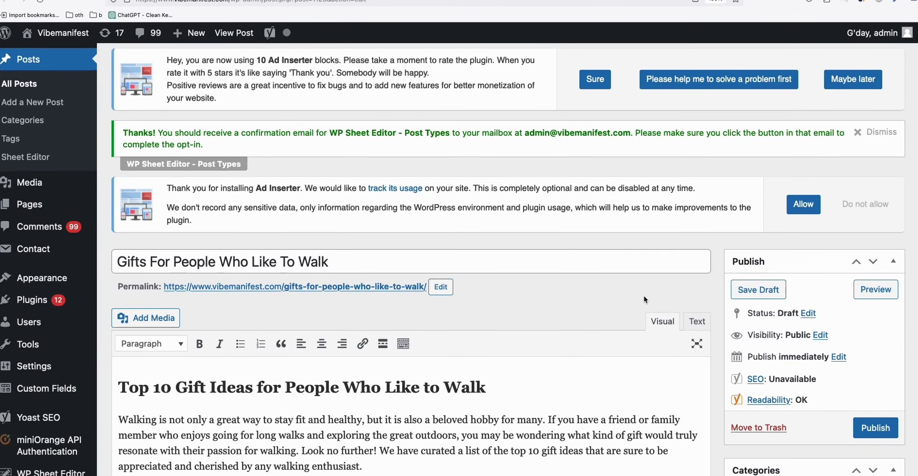
pyautogui.scroll(-3, 609, 237)
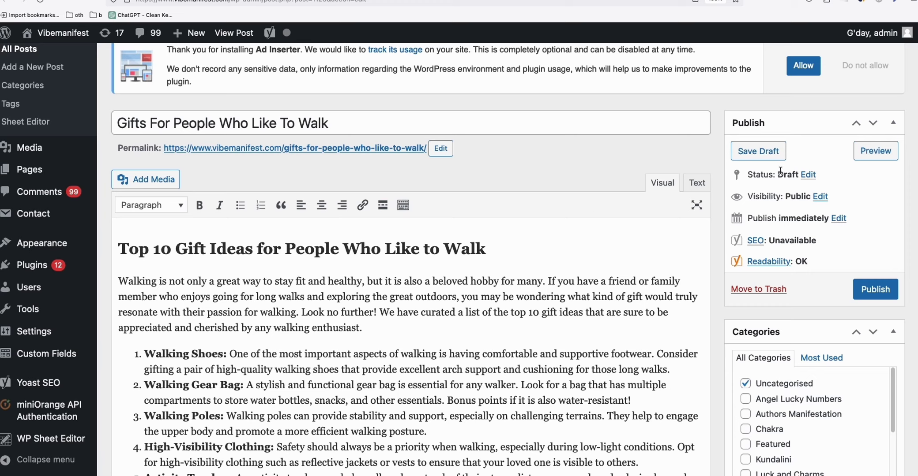
pyautogui.scroll(-3, 728, 247)
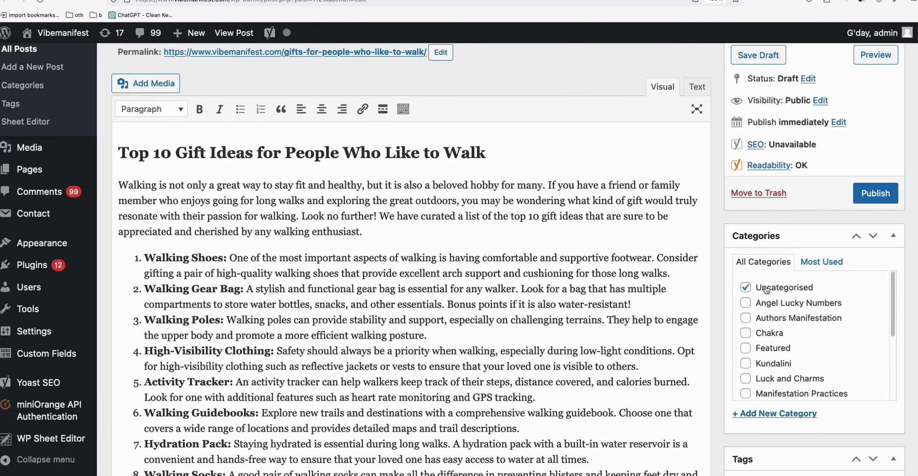
pyautogui.click(763, 384)
pyautogui.scroll(-3, 808, 336)
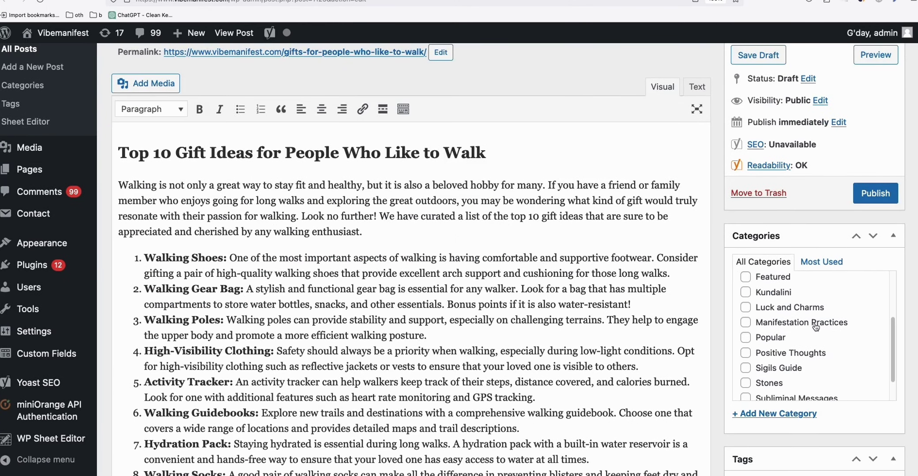
pyautogui.click(814, 355)
# Publish the WordPress post and copy its permalink.
pyautogui.scroll(5, 724, 303)
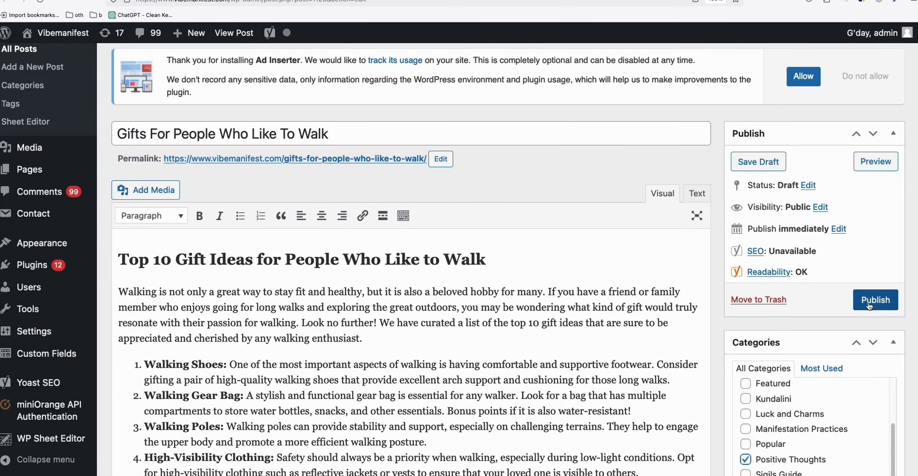
pyautogui.click(874, 300)
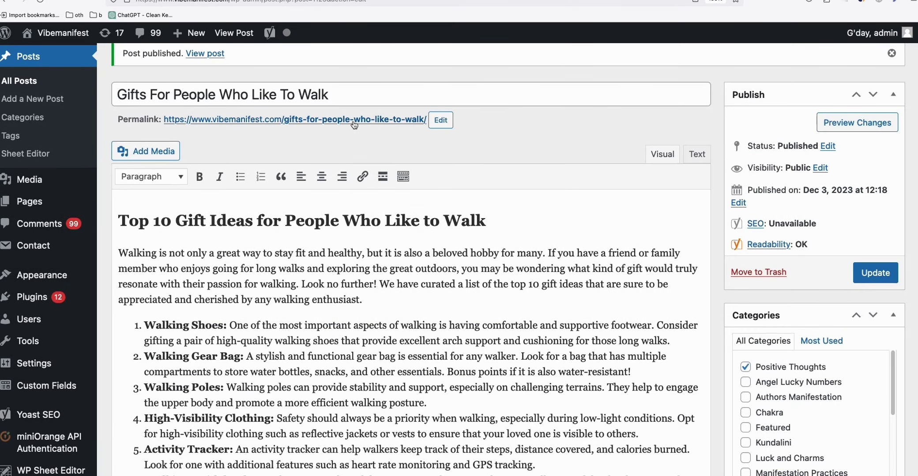
pyautogui.rightClick(353, 120)
pyautogui.click(402, 196)
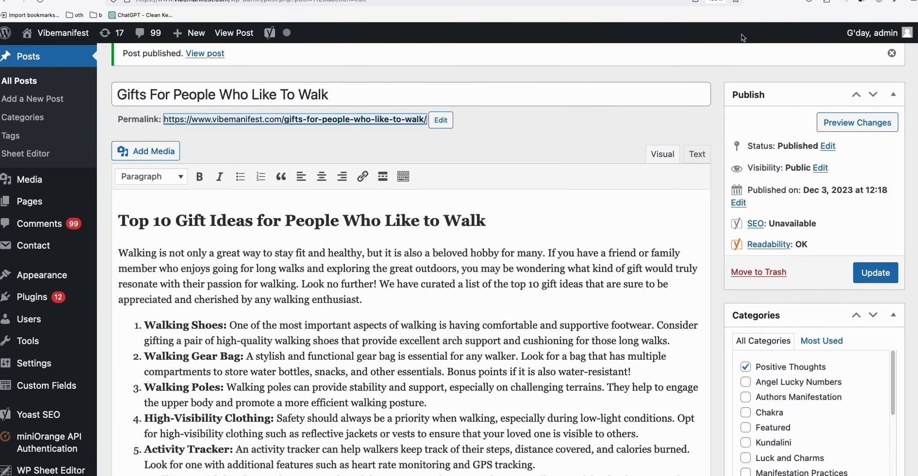
# Add a final paragraph 'Read more about this:' followed by the pasted WordPress link.
pyautogui.click(233, 2)
pyautogui.scroll(-10, 424, 221)
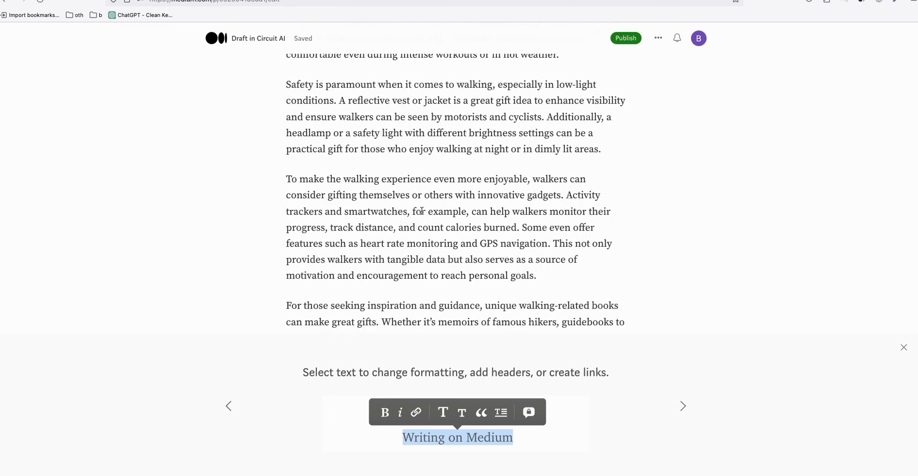
pyautogui.click(439, 291)
pyautogui.press('Return')
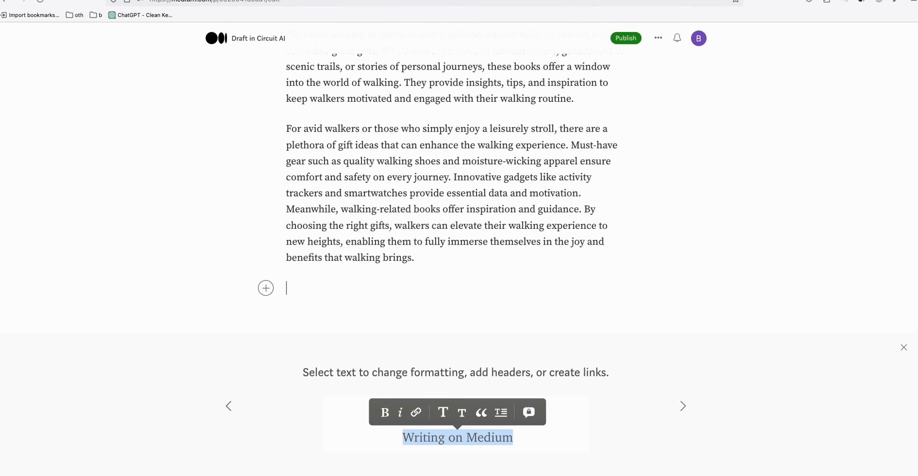
pyautogui.write('Read more about th')
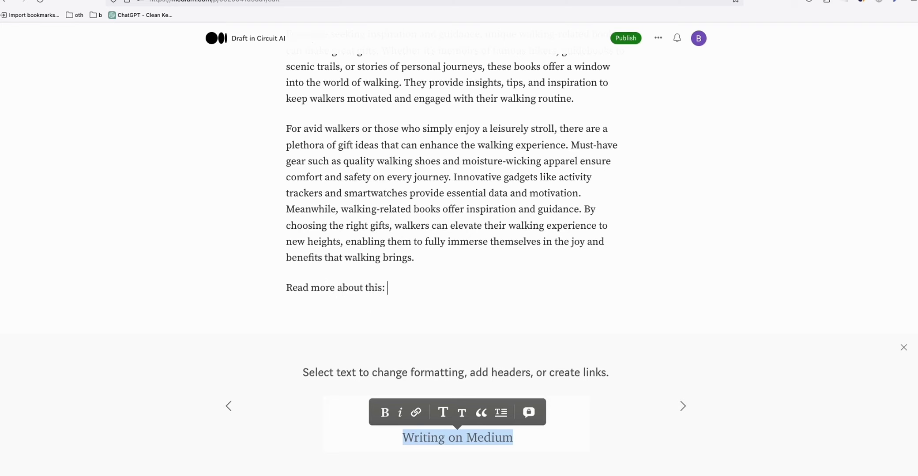
pyautogui.write('is:')
pyautogui.hotkey('ctrl', 'v')
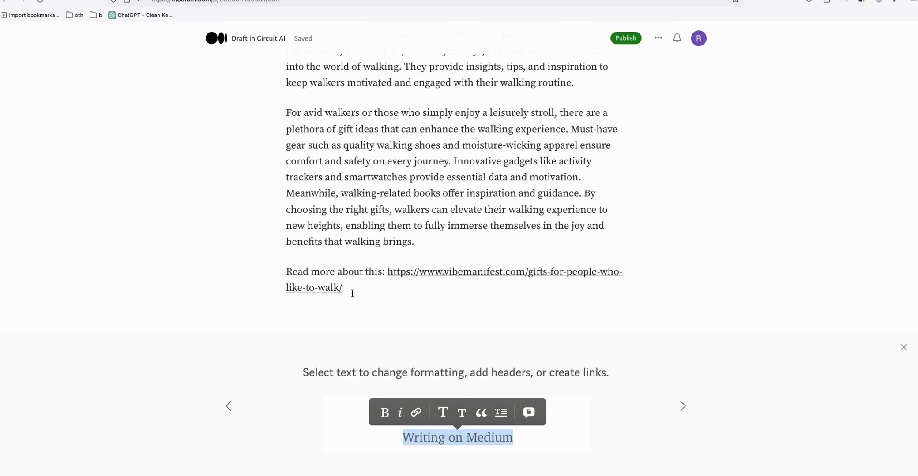
# Copy that read-more line and paste it as a new paragraph below the gear summary.
pyautogui.tripleClick(352, 293)
pyautogui.scroll(10, 376, 191)
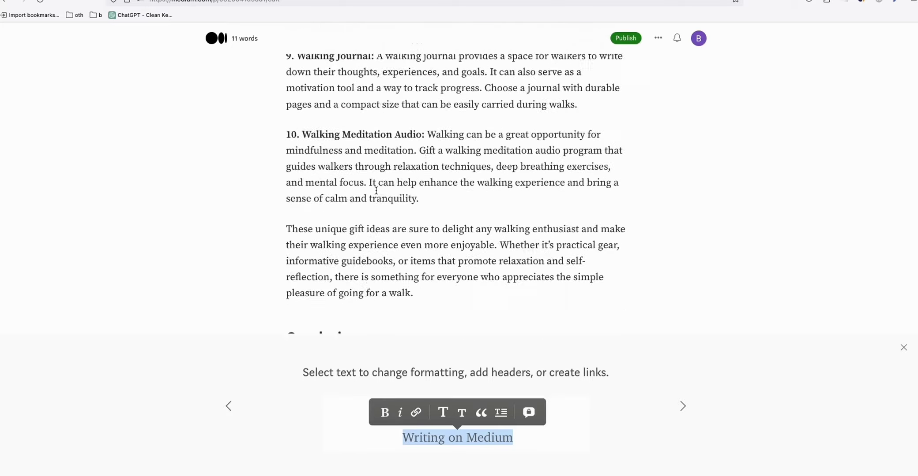
pyautogui.scroll(15, 376, 191)
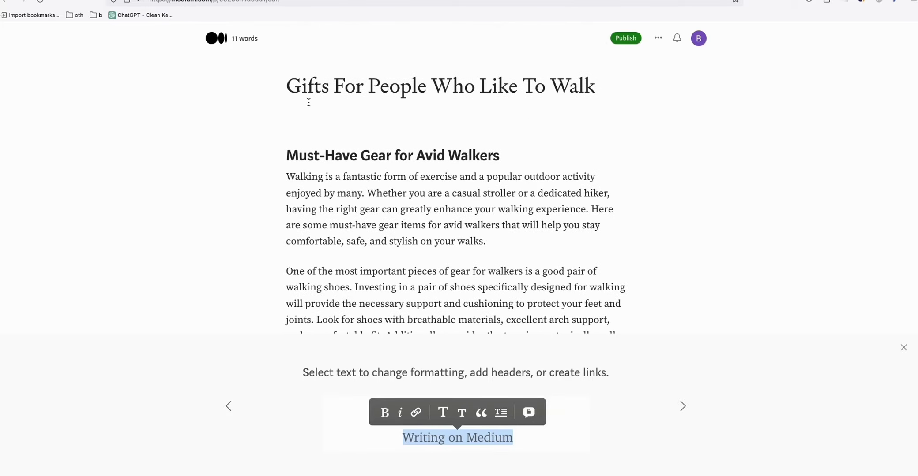
pyautogui.scroll(-5, 348, 160)
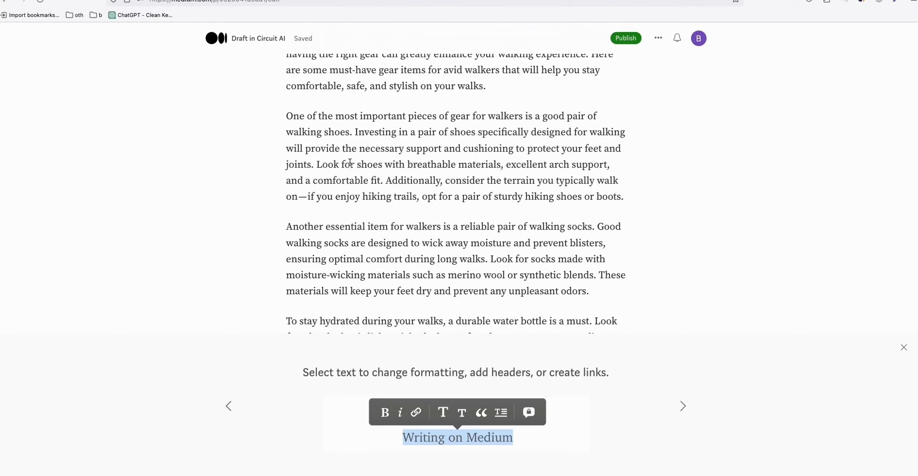
pyautogui.scroll(-10, 348, 160)
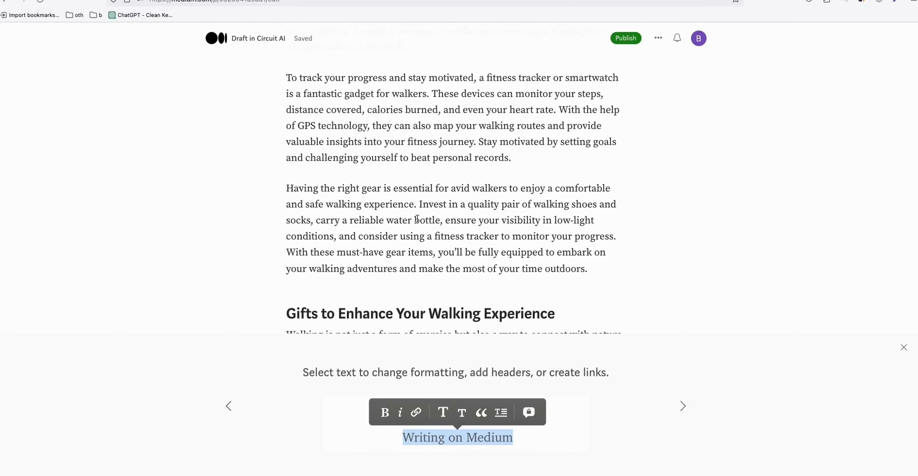
pyautogui.click(614, 275)
pyautogui.press('Return')
pyautogui.press('super+v')
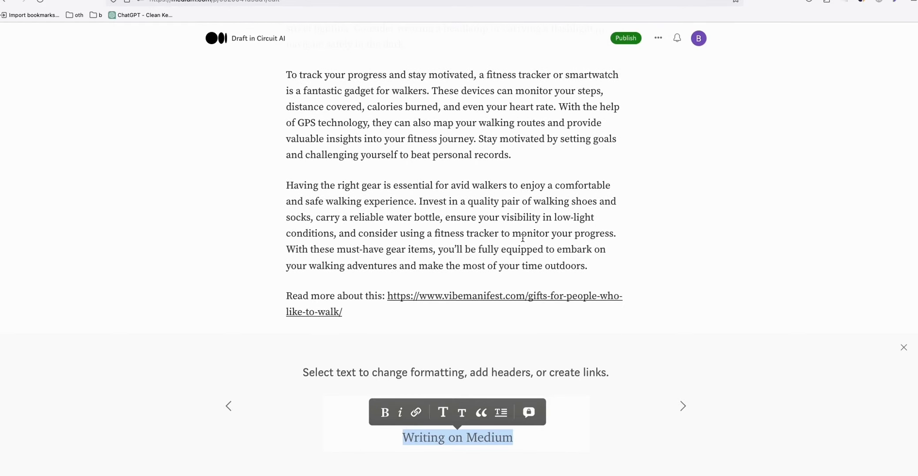
pyautogui.scroll(15, 512, 234)
pyautogui.scroll(-15, 372, 186)
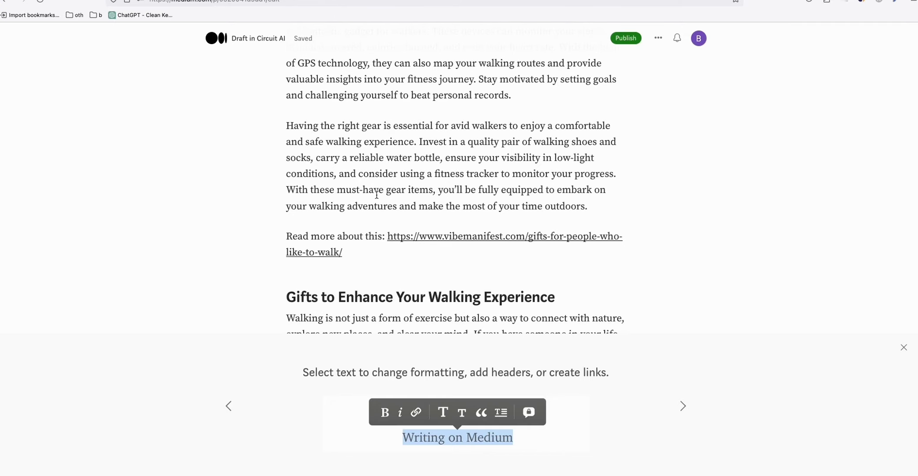
pyautogui.scroll(-2, 374, 183)
pyautogui.scroll(-15, 395, 172)
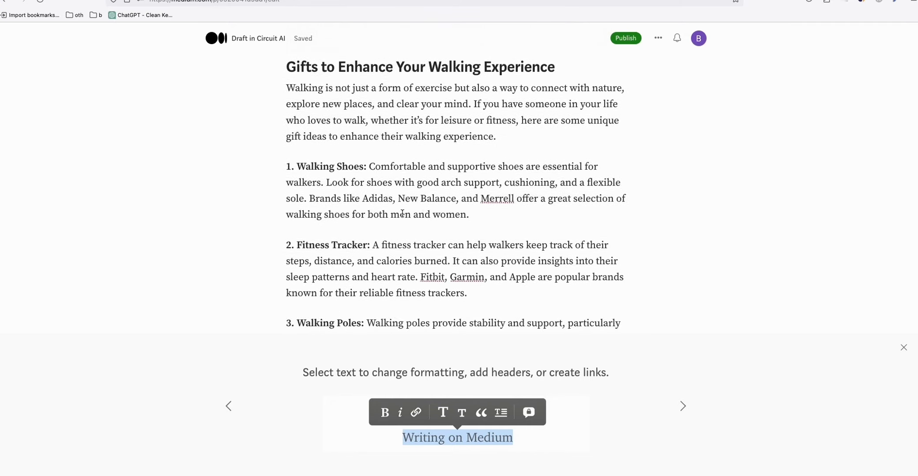
pyautogui.scroll(20, 405, 227)
pyautogui.scroll(-15, 415, 234)
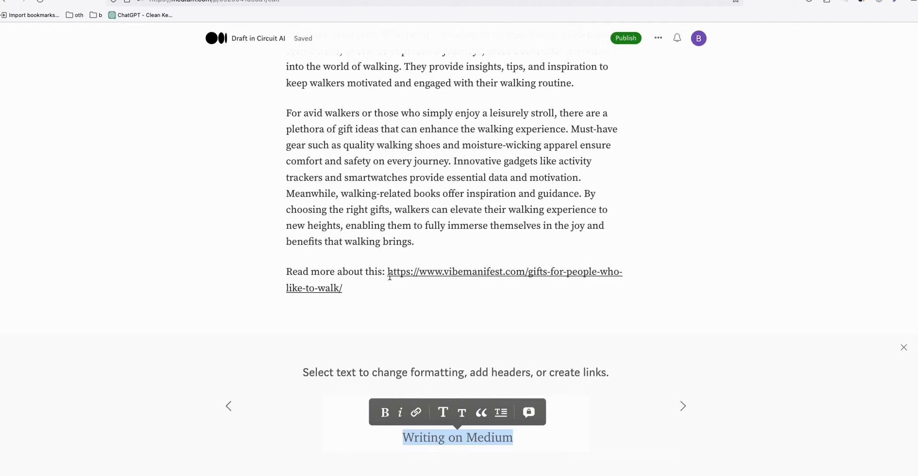
pyautogui.scroll(3, 415, 234)
pyautogui.scroll(-20, 414, 234)
pyautogui.scroll(15, 371, 210)
pyautogui.scroll(-15, 370, 210)
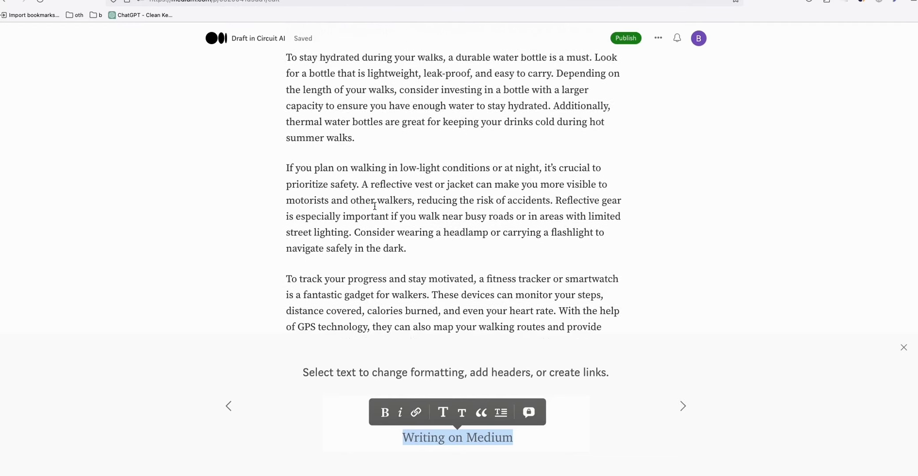
pyautogui.scroll(-1, 380, 237)
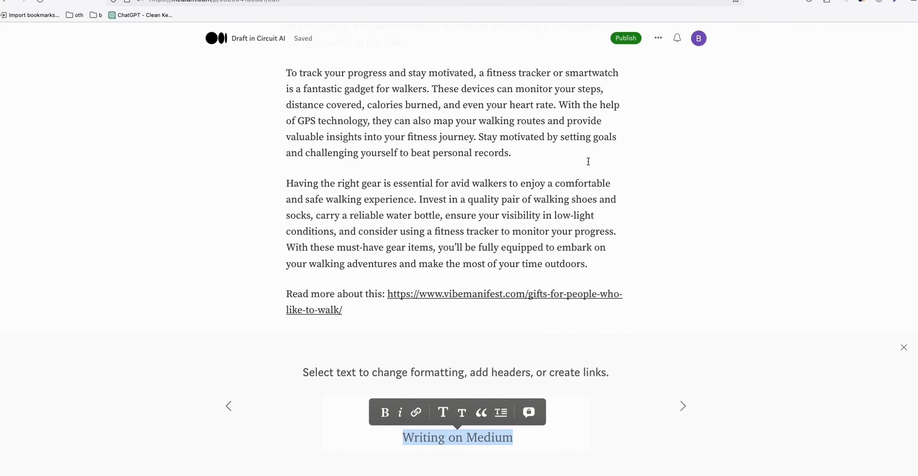
# Publish the Medium story, searching 'positive th' to add the Positive Thoughts topic.
pyautogui.click(626, 38)
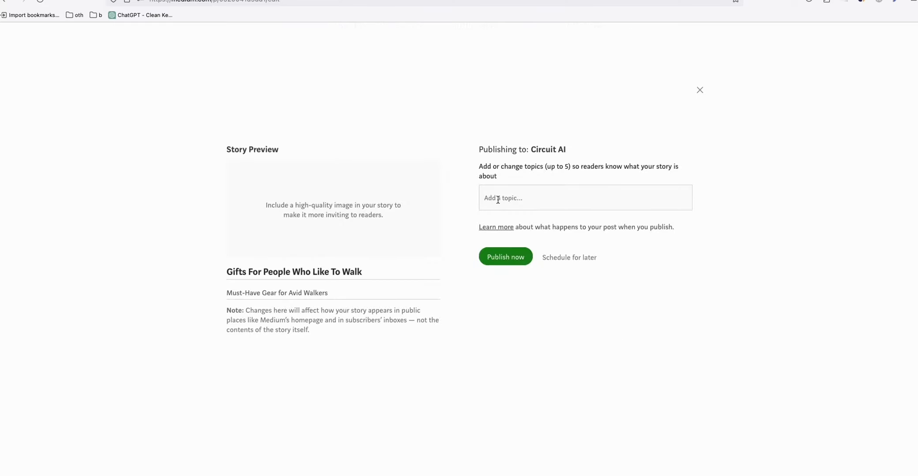
pyautogui.write('manige')
pyautogui.press('BackSpace')
pyautogui.press('BackSpace')
pyautogui.press('BackSpace')
pyautogui.press('BackSpace')
pyautogui.press('BackSpace')
pyautogui.press('BackSpace')
pyautogui.write('posi')
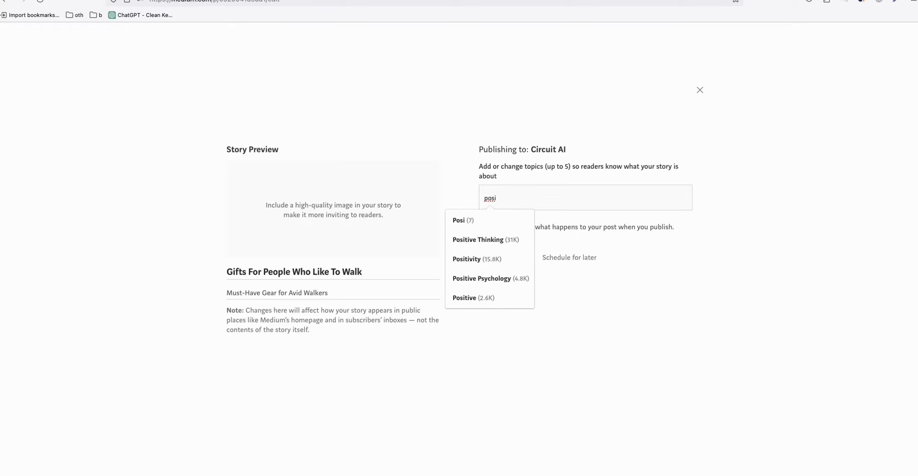
pyautogui.write('tive th')
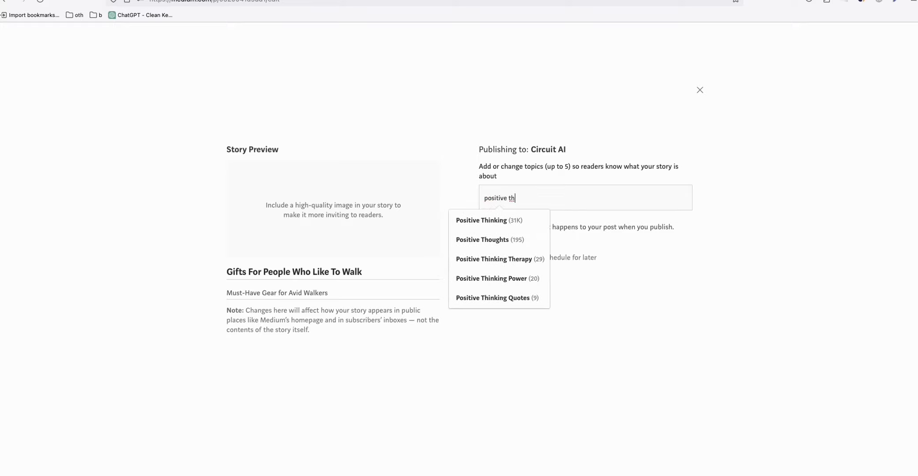
pyautogui.click(535, 234)
pyautogui.press('Escape')
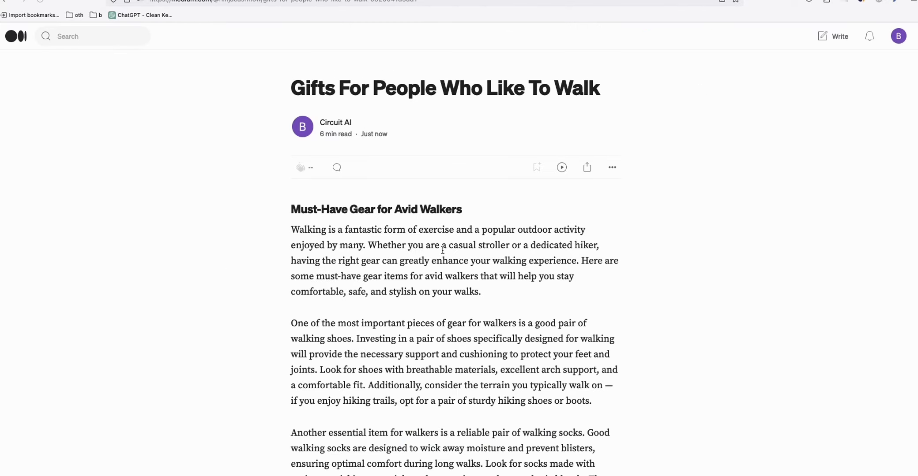
# Close the 'Your story is published!' confirmation.
pyautogui.click(663, 135)
# Return to the Ahrefs tab listing the two 'Manifest Money In 5 Minutes' keyword ideas.
pyautogui.hotkey('ctrl', 'Tab')
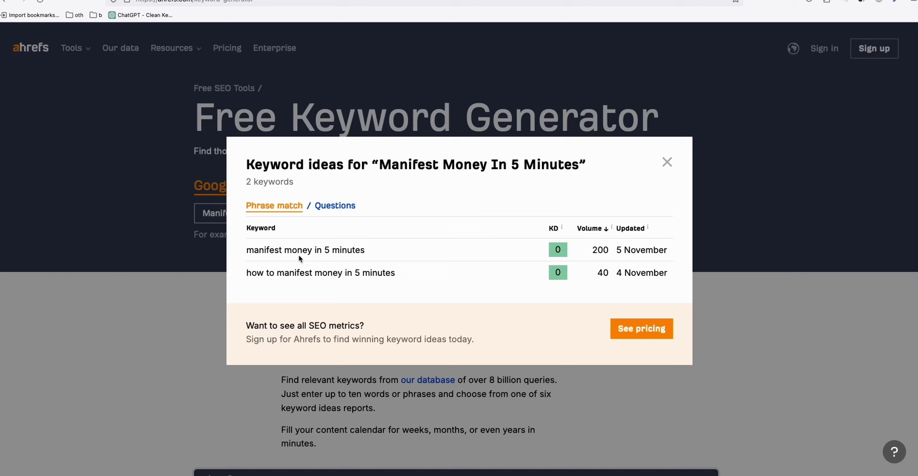